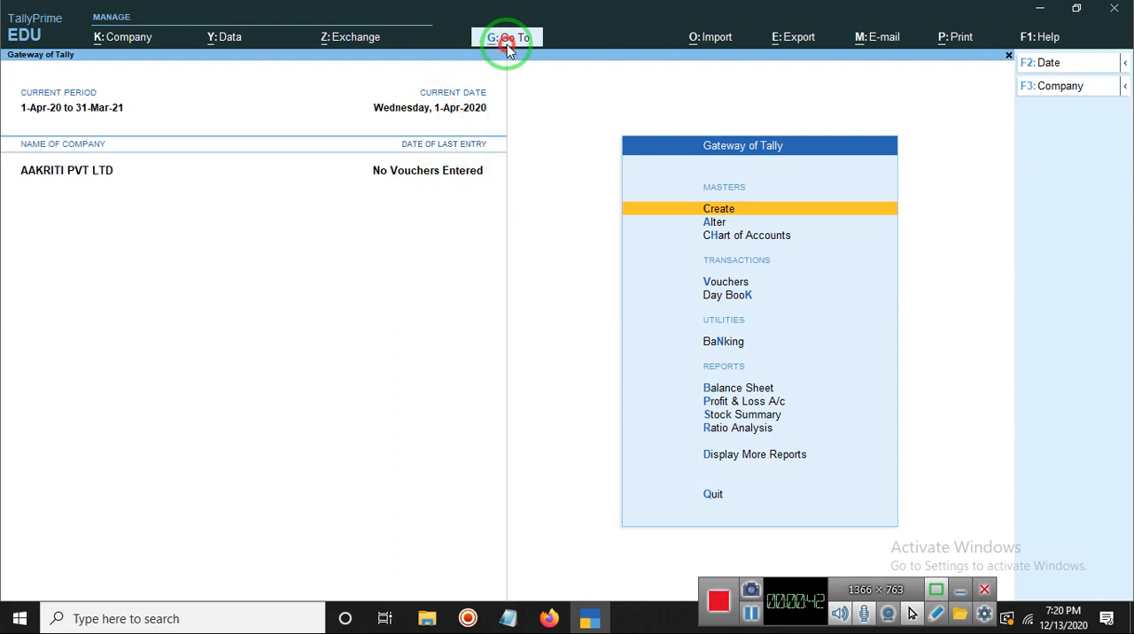
# Step: Open the list of masters for creating a new master
pyautogui.click(507, 45)
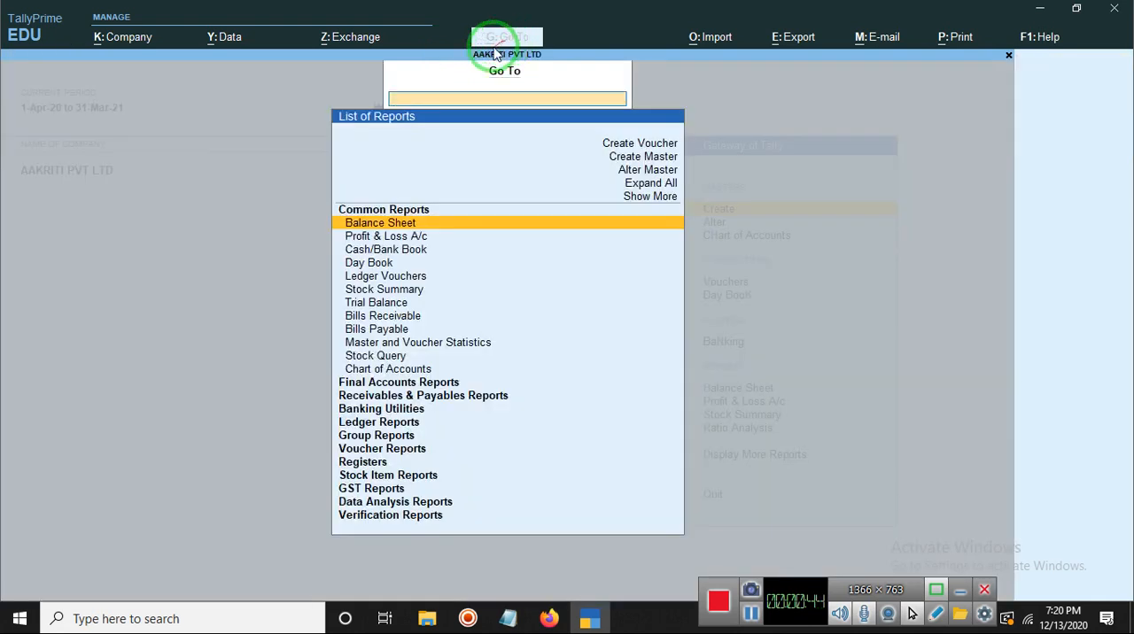
pyautogui.click(749, 613)
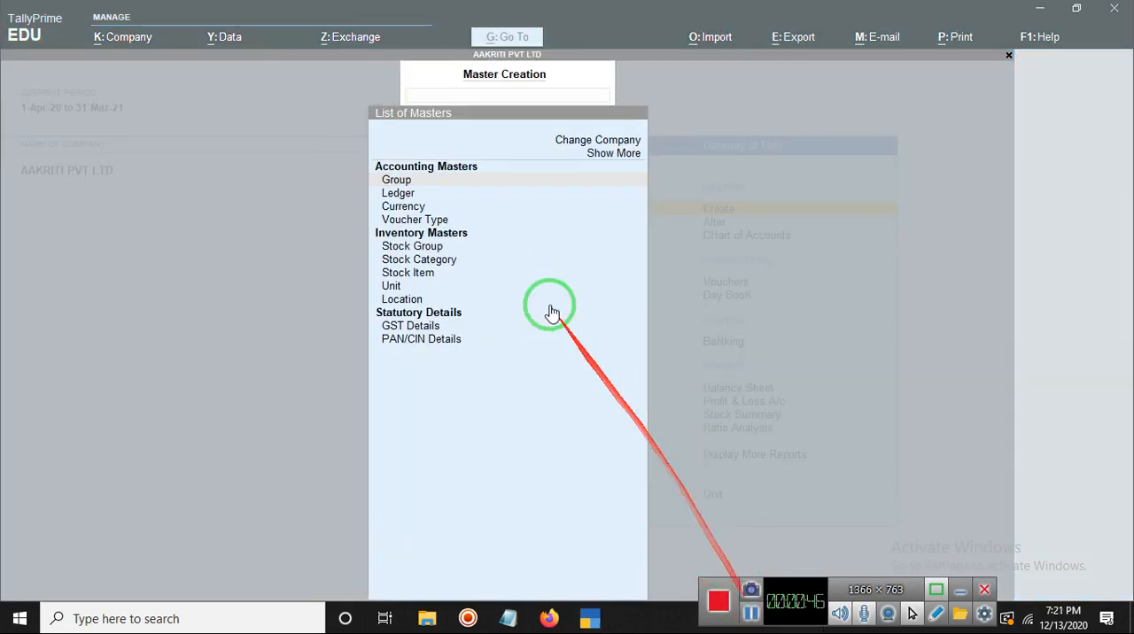
pyautogui.click(418, 183)
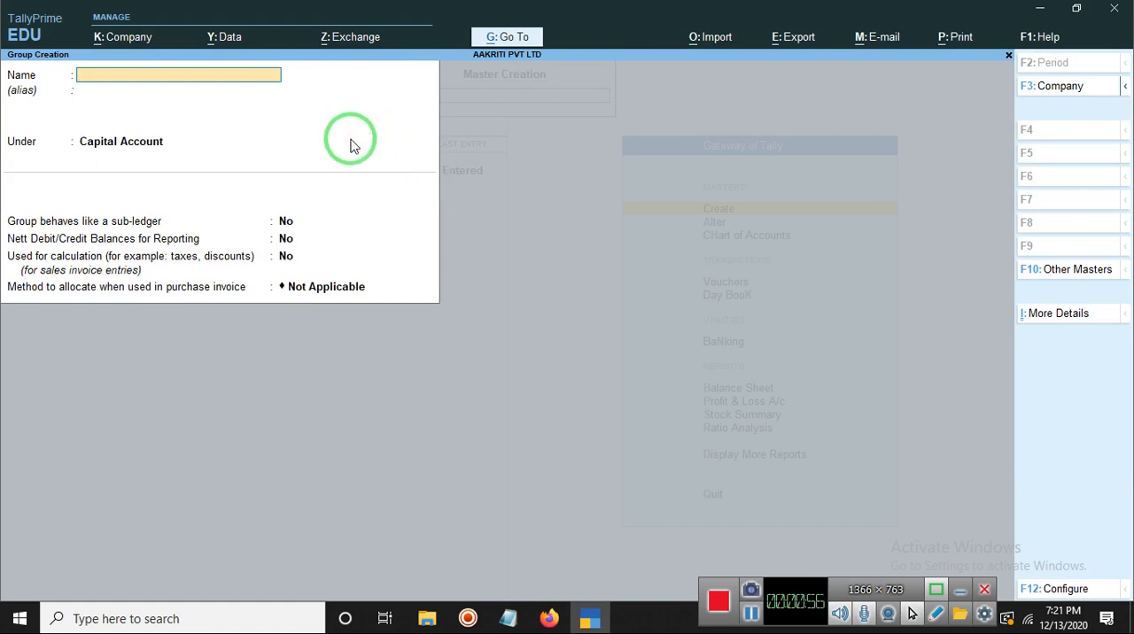
pyautogui.press('Escape')
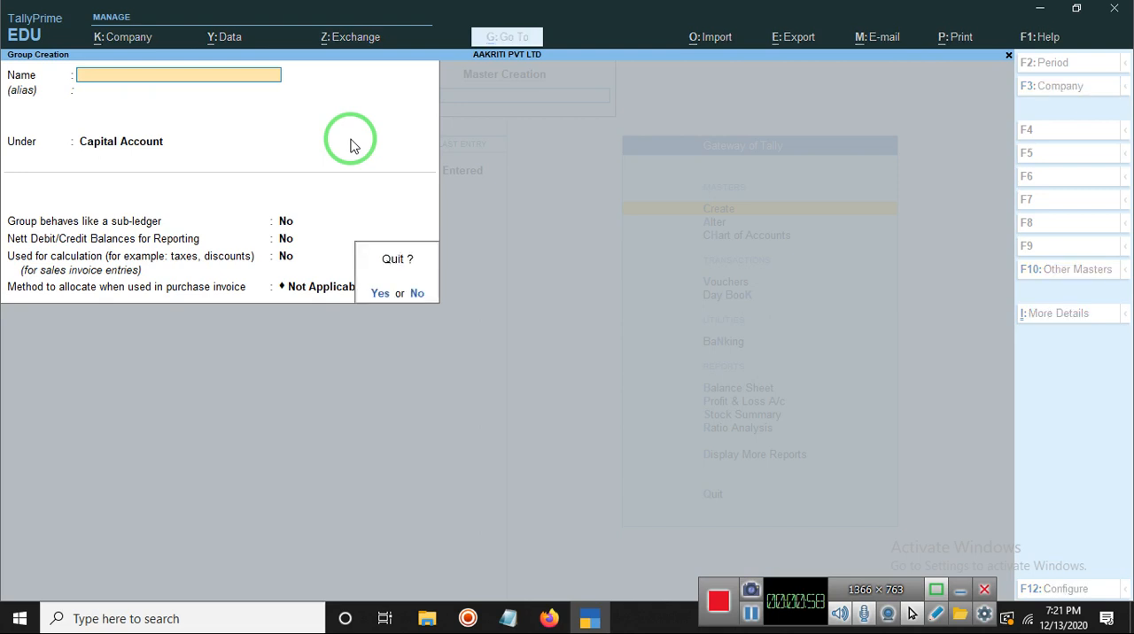
pyautogui.press('y')
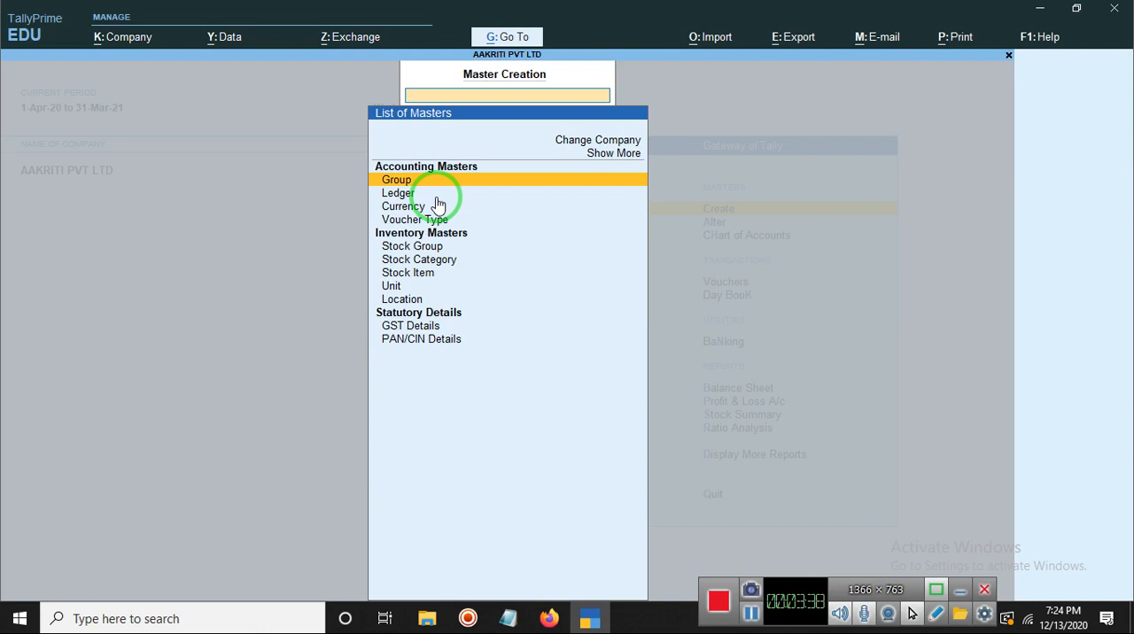
pyautogui.click(748, 622)
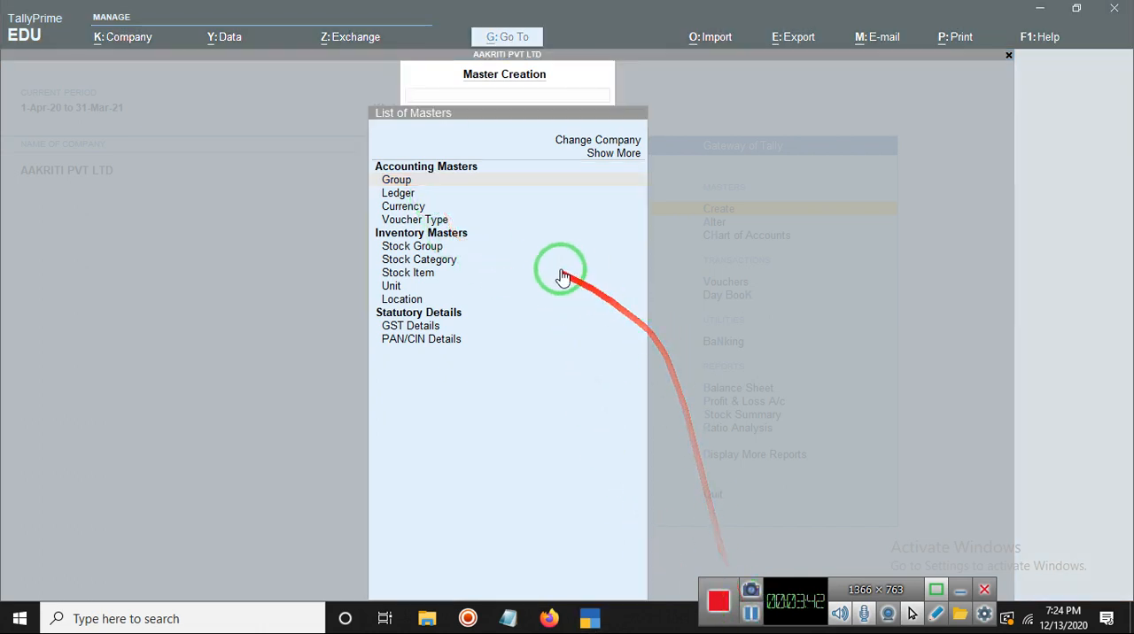
# Step: Start a new ledger named State Bank with the alias SBI
pyautogui.click(412, 198)
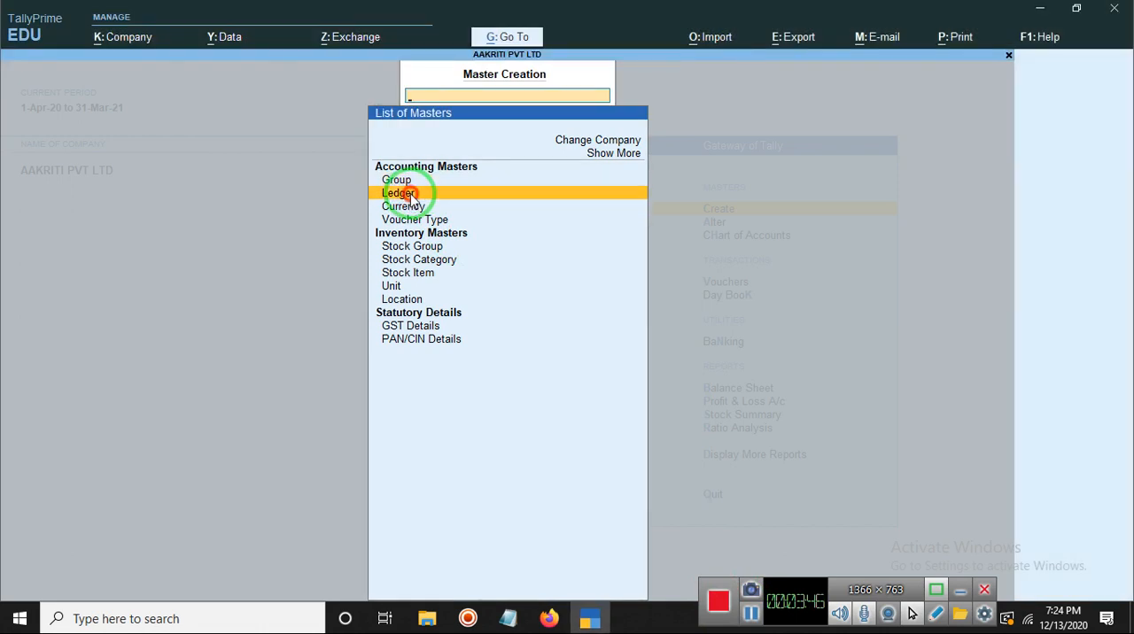
pyautogui.click(413, 198)
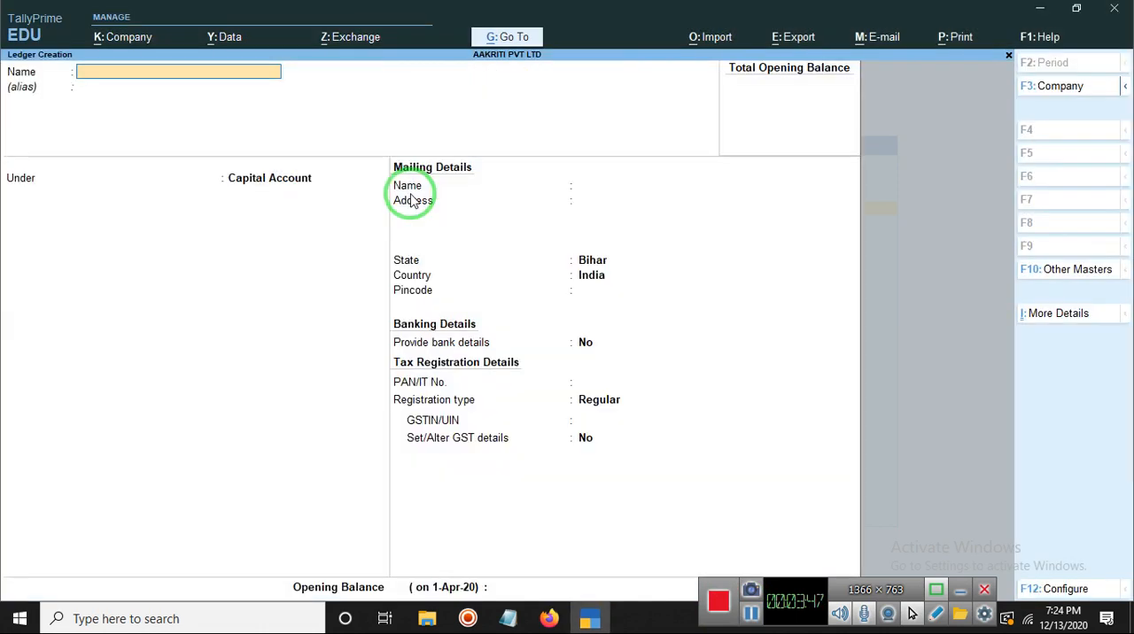
pyautogui.click(153, 66)
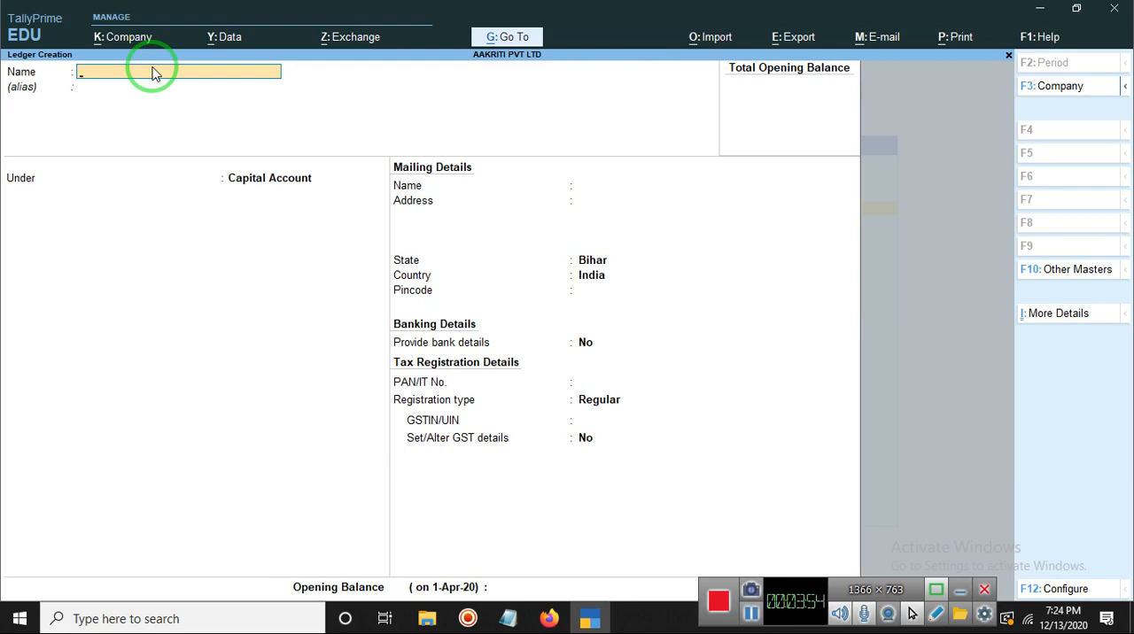
pyautogui.write('Sta')
pyautogui.write('te Bank')
pyautogui.press('Return')
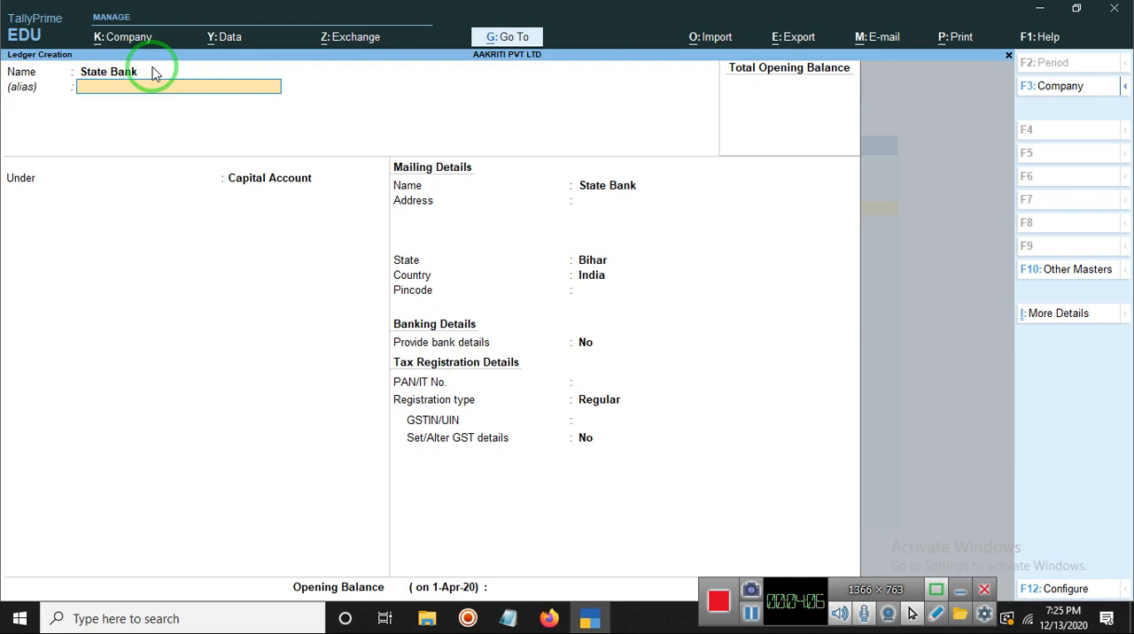
pyautogui.write('SBI')
pyautogui.press('Return')
pyautogui.press('Return')
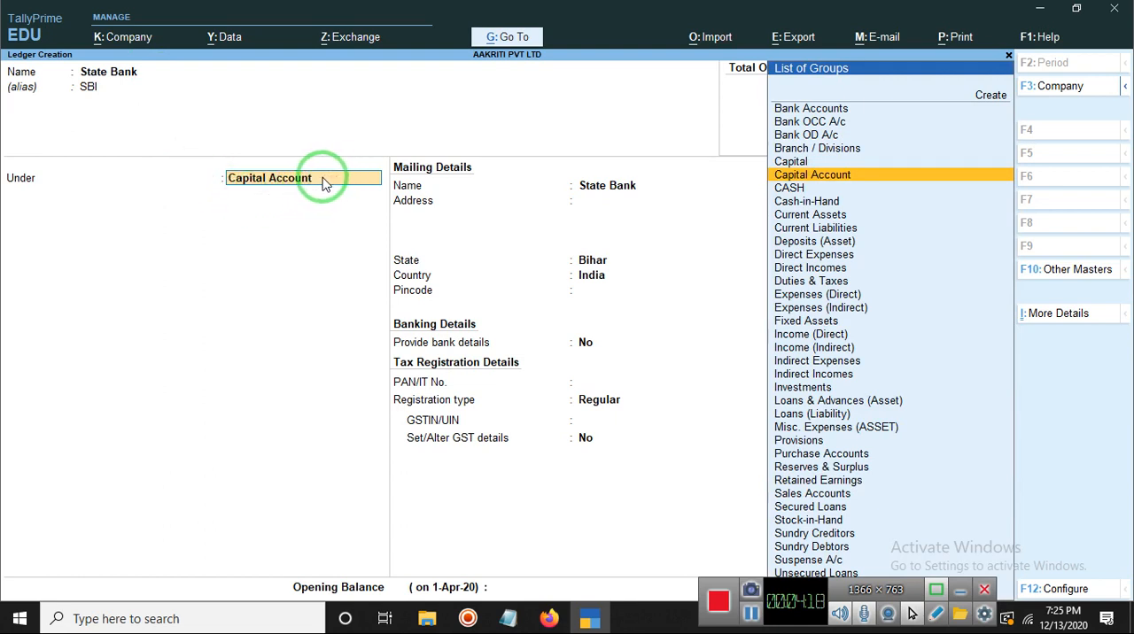
# Step: Place the ledger under the Bank Accounts group and enter the bank account number
pyautogui.click(842, 109)
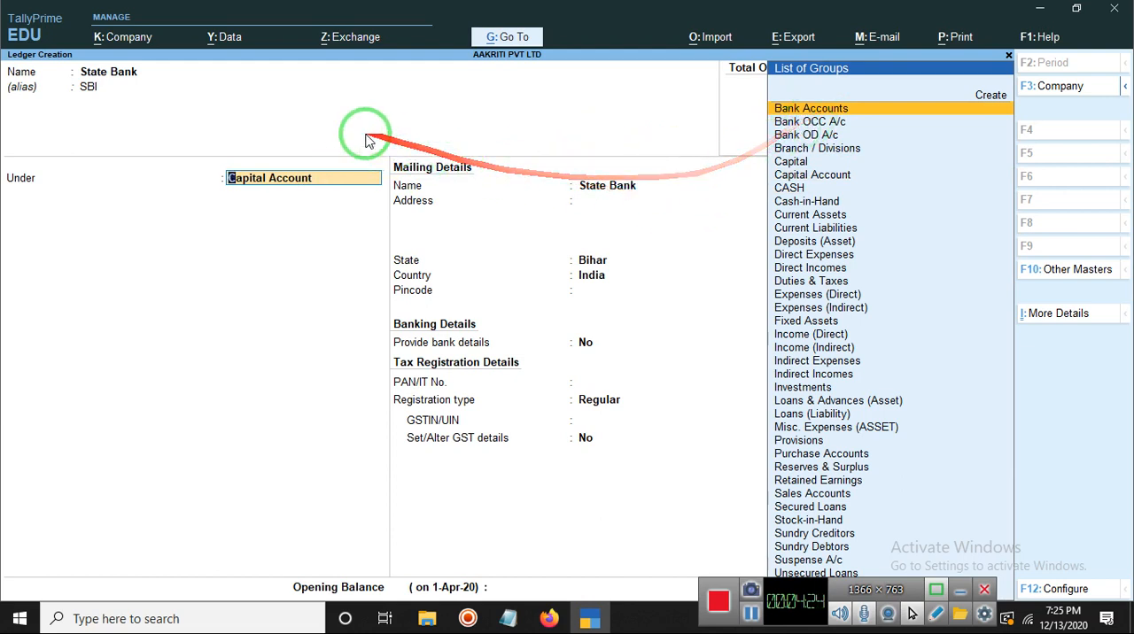
pyautogui.press('Return')
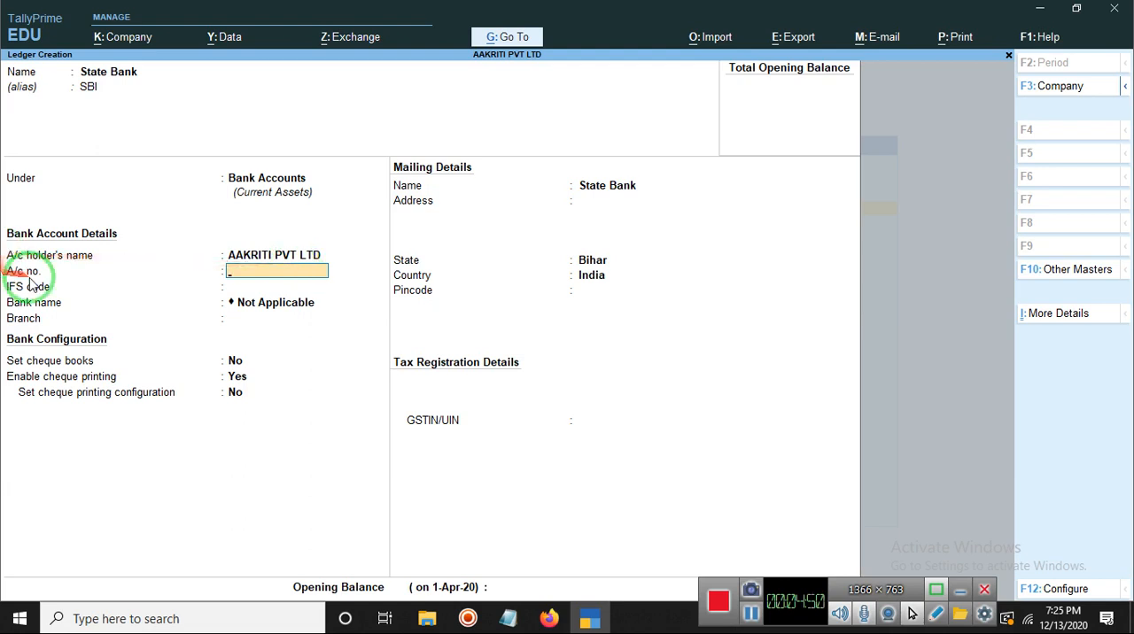
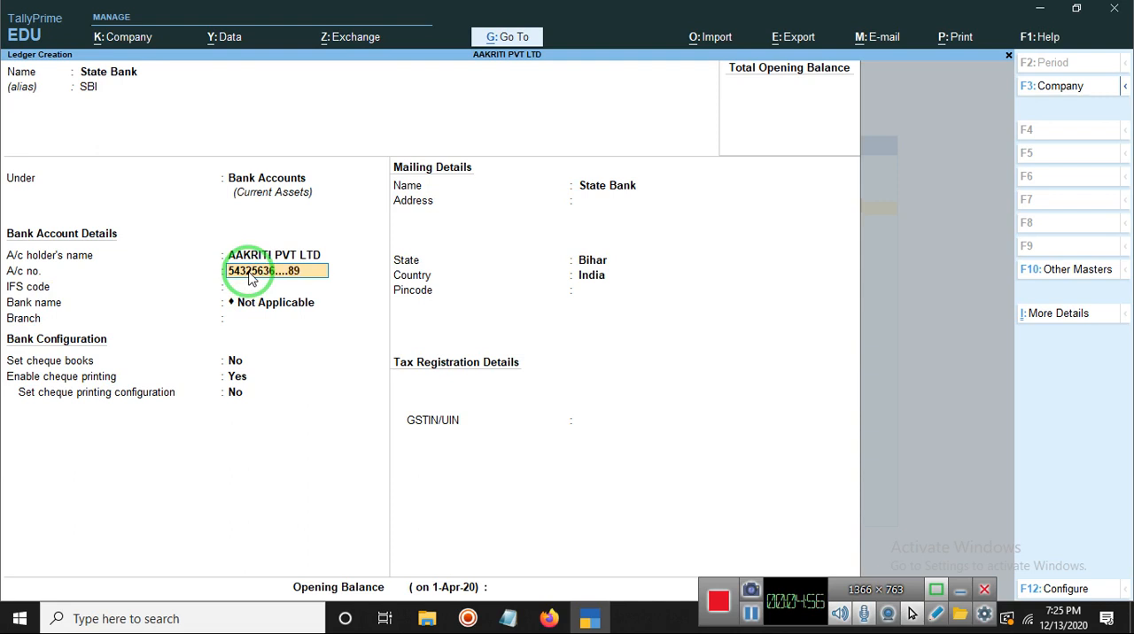
pyautogui.press('Return')
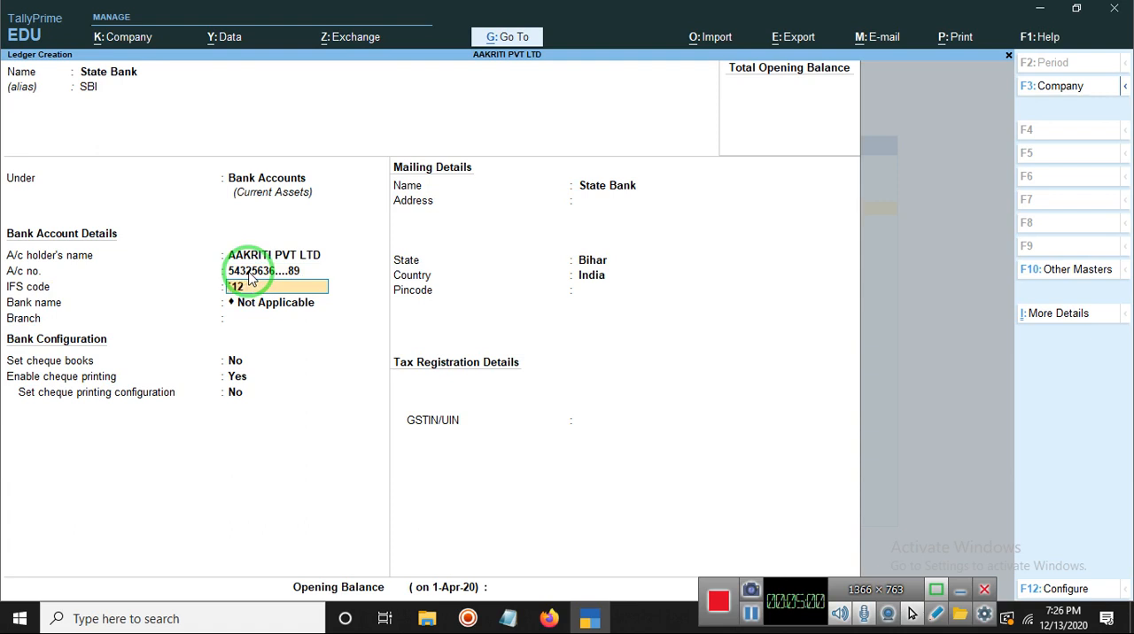
# Step: Try to enter `12BKID765 as the ledger's IFS code
pyautogui.write('12BKID765')
pyautogui.press('Return')
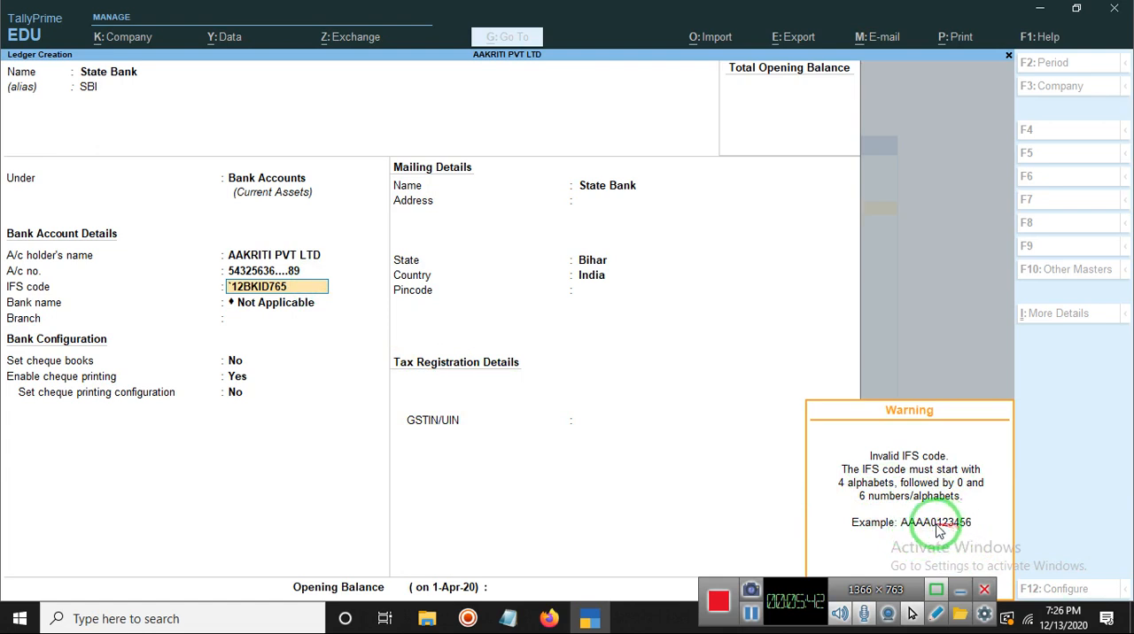
pyautogui.press('Return')
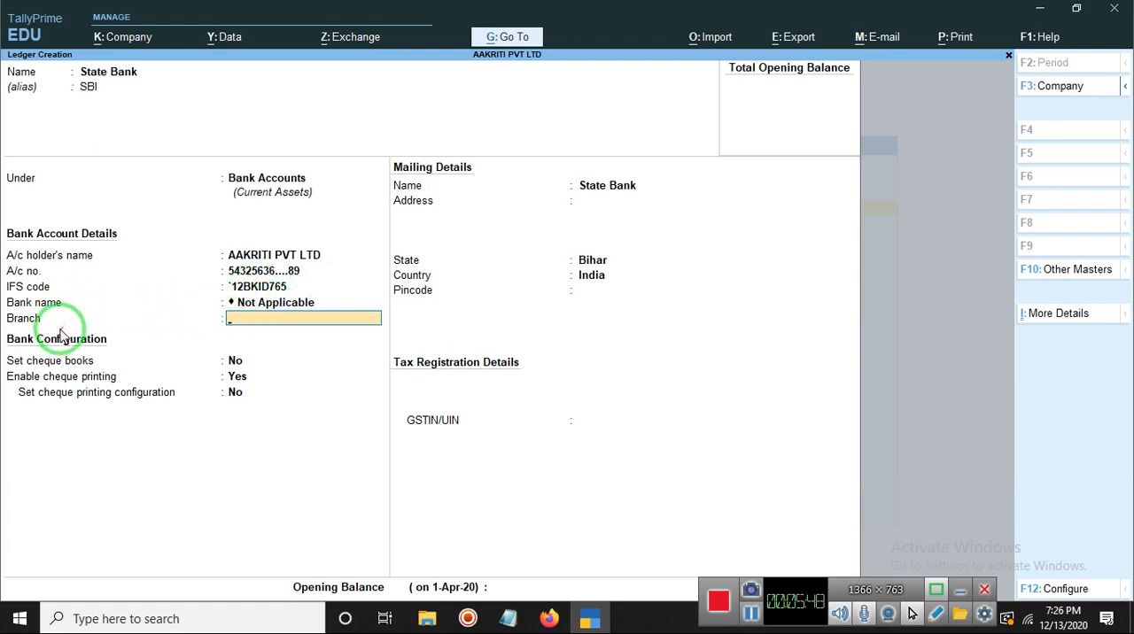
# Step: Replace the ledger's IFS code with AAAA0123456
pyautogui.click(285, 306)
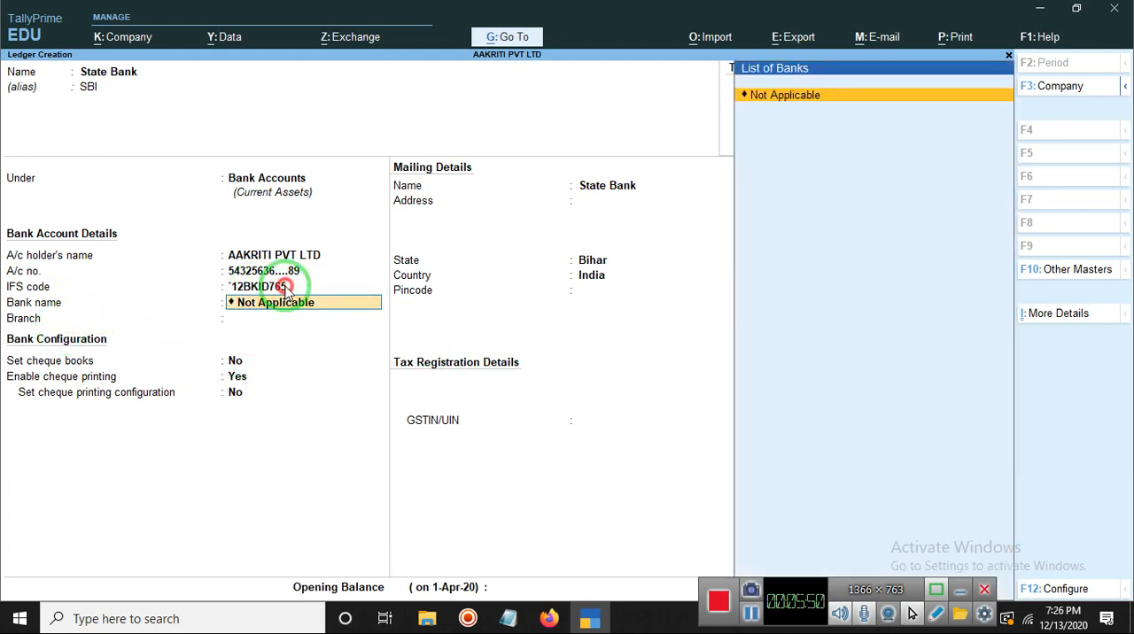
pyautogui.click(283, 287)
pyautogui.press('Up')
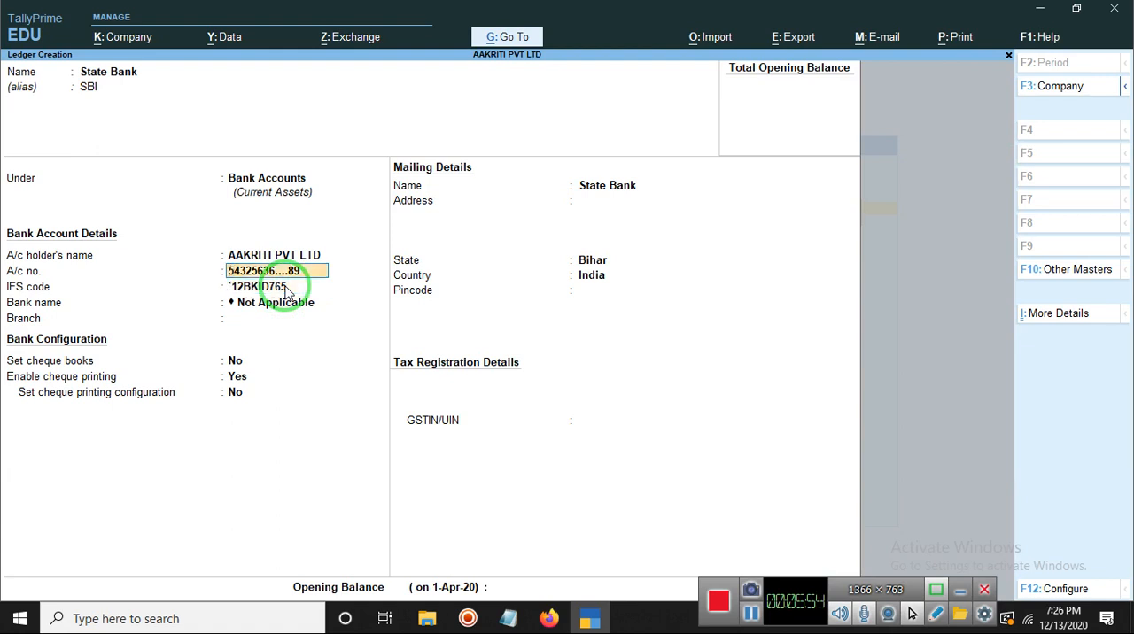
pyautogui.click(285, 288)
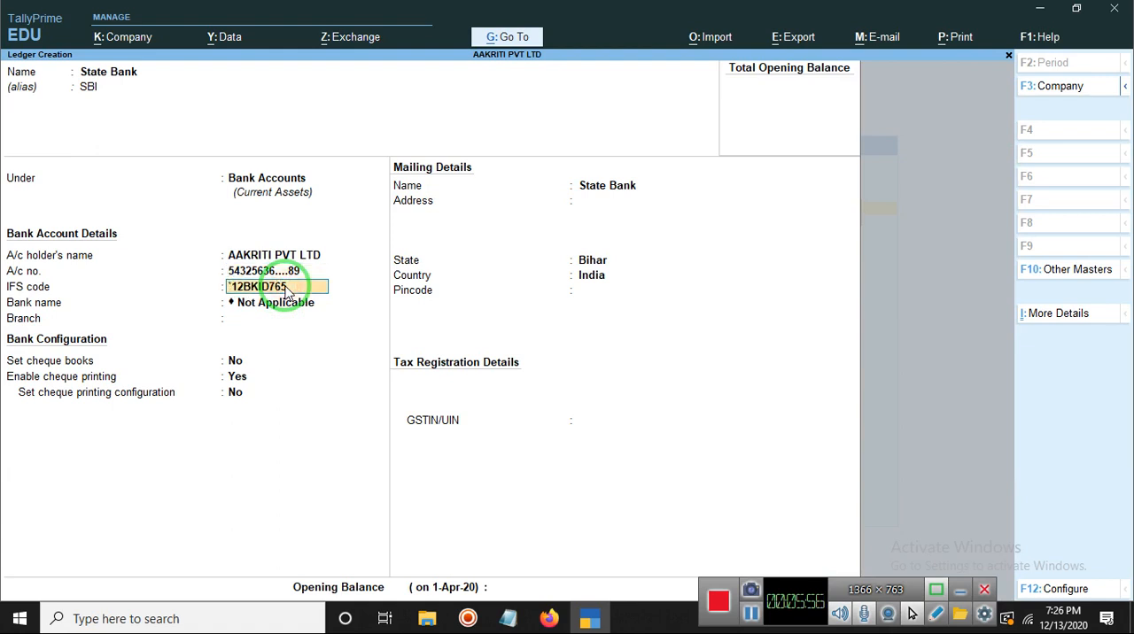
pyautogui.write('A')
pyautogui.press('BackSpace')
pyautogui.press('Return')
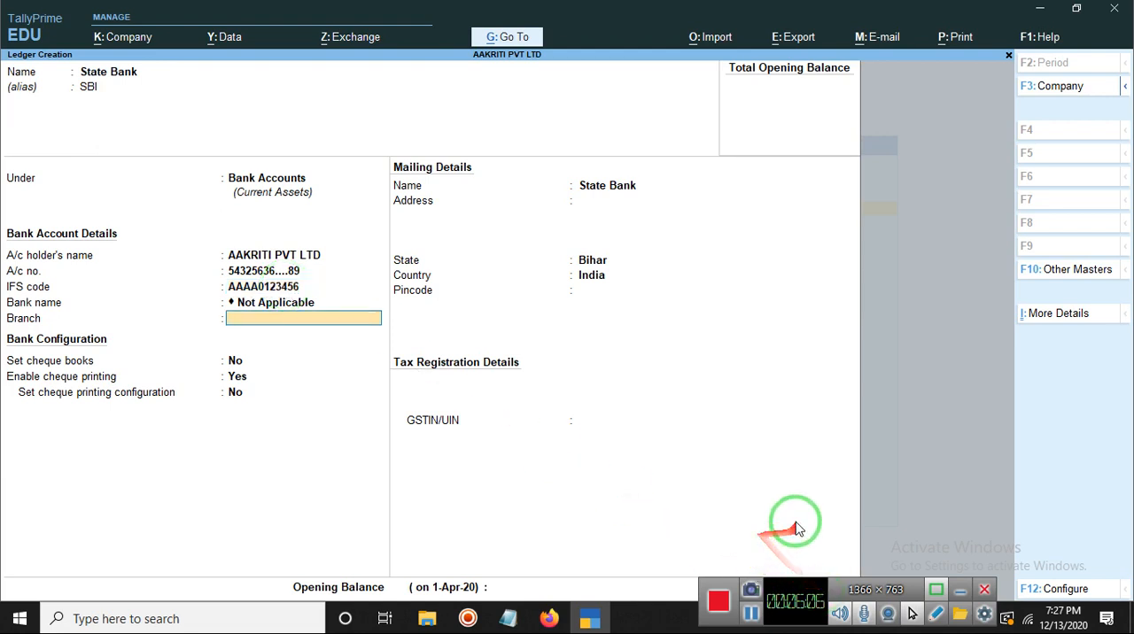
# Step: Try to enter "state" as the bank name in the bank account details
pyautogui.click(292, 304)
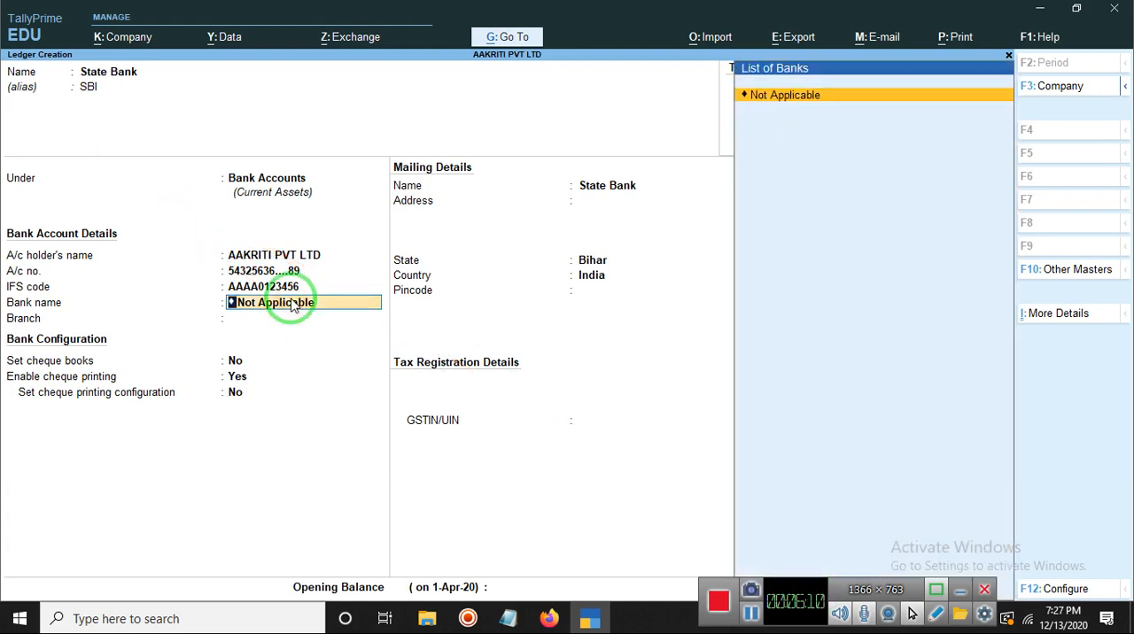
pyautogui.write('state')
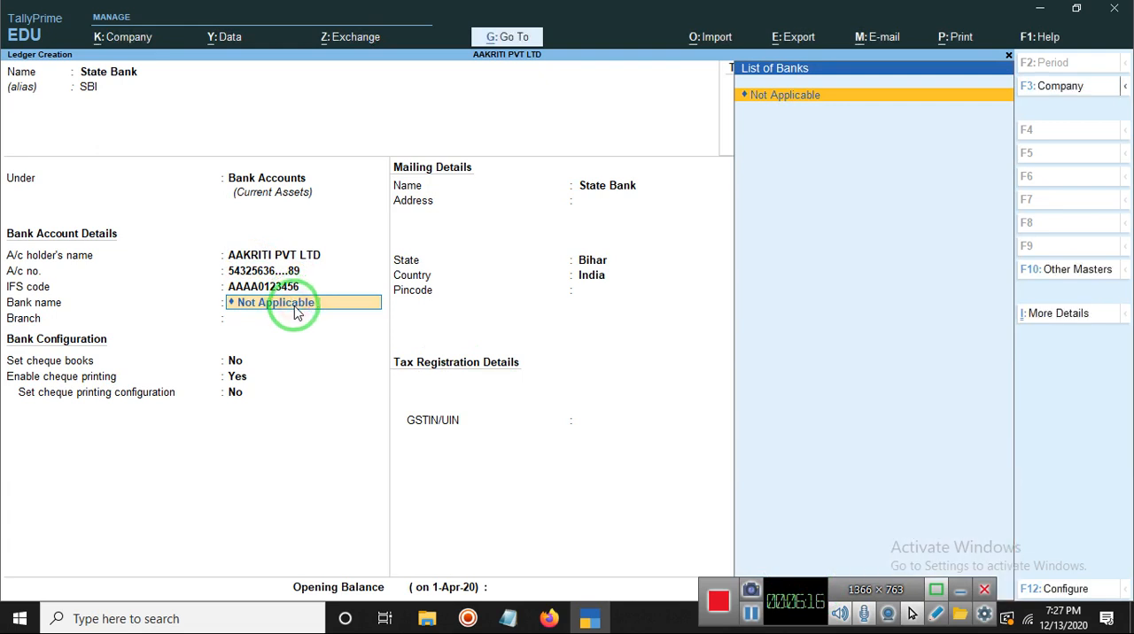
pyautogui.write('s')
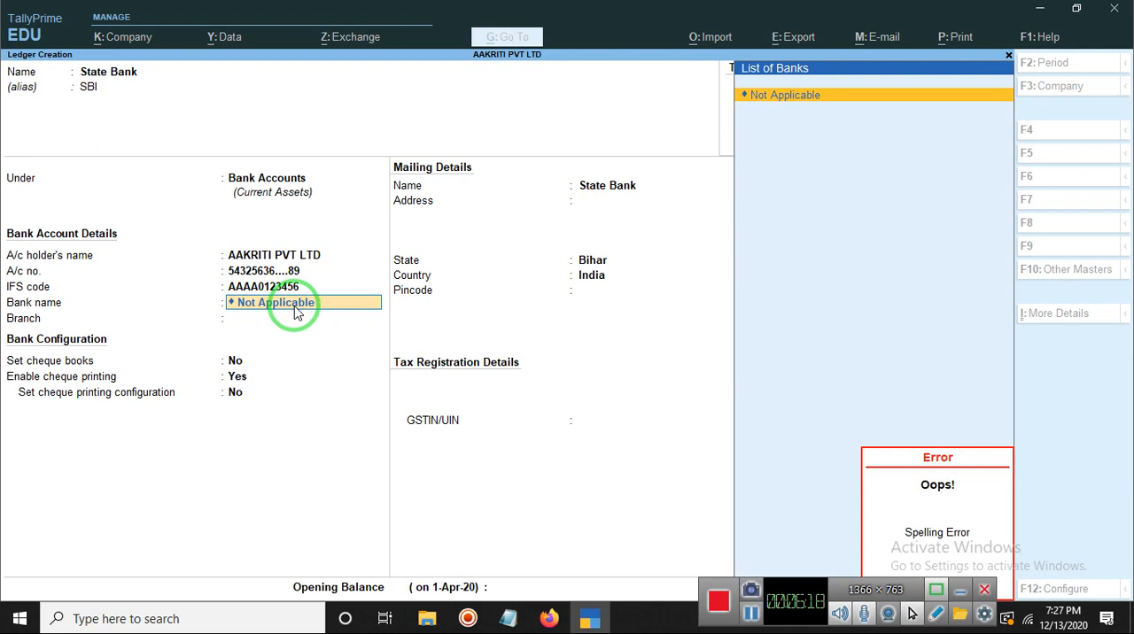
pyautogui.press('Return')
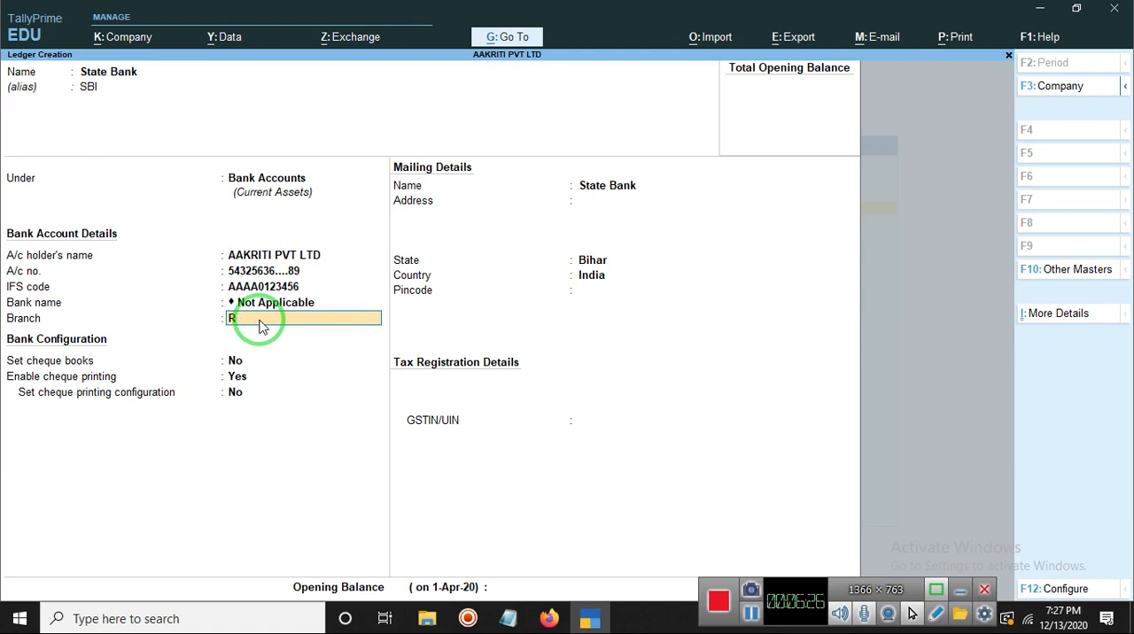
# Step: Set the bank branch to Karpoori Gram
pyautogui.write('Karpoori Gram')
pyautogui.press('Return')
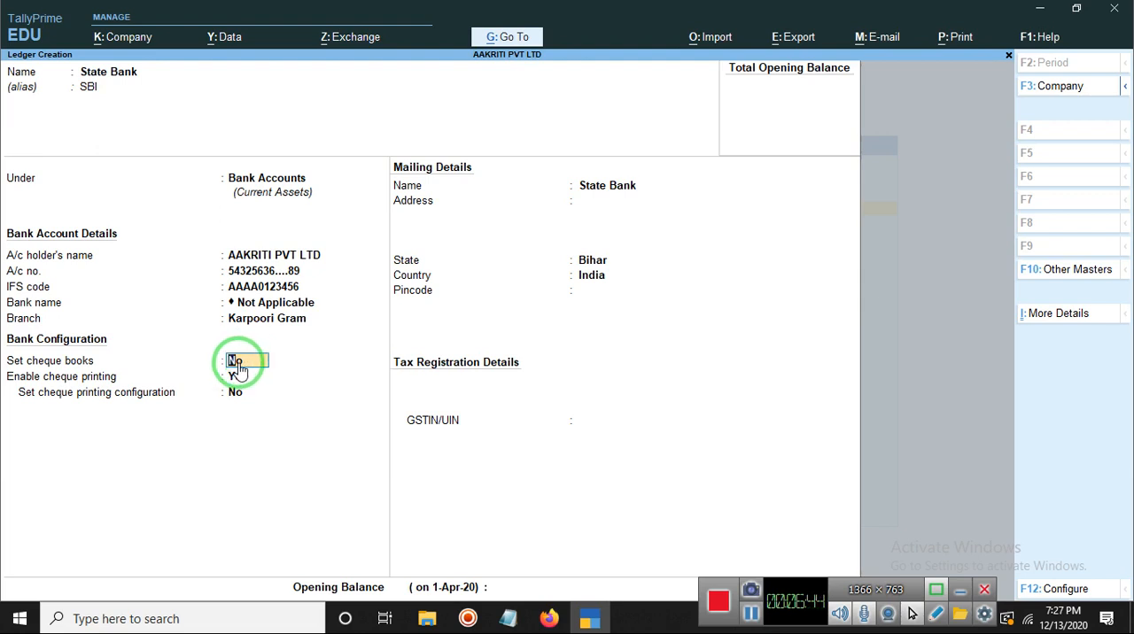
# Step: Set cheque books to Yes with an empty cheque range, keeping cheque printing enabled and its configuration set to No
pyautogui.write('yes')
pyautogui.press('Return')
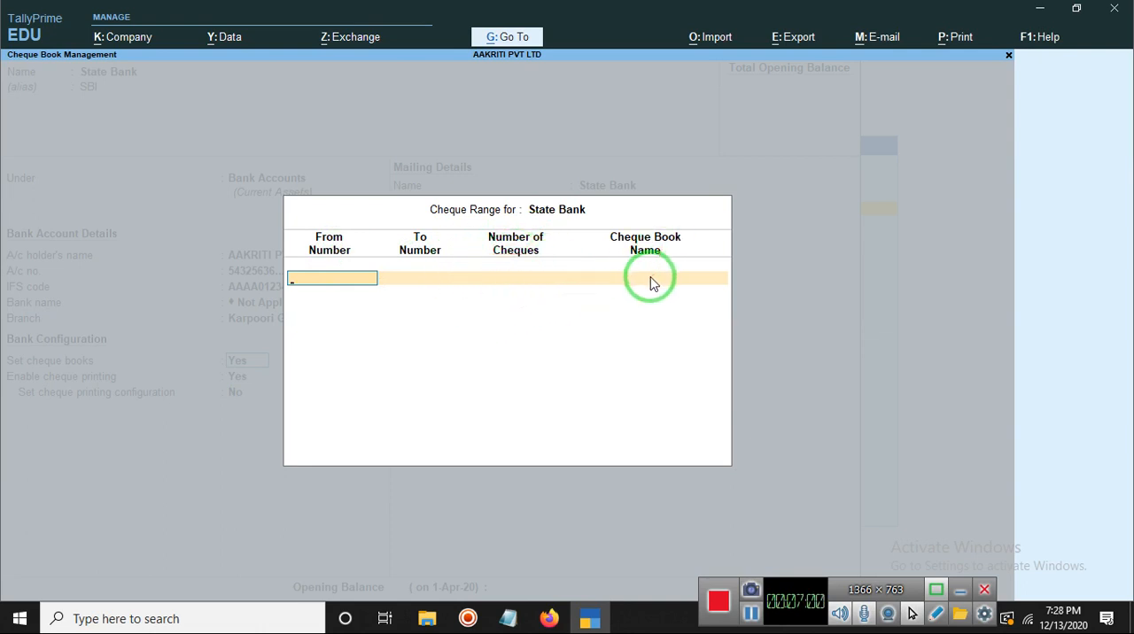
pyautogui.press('Return')
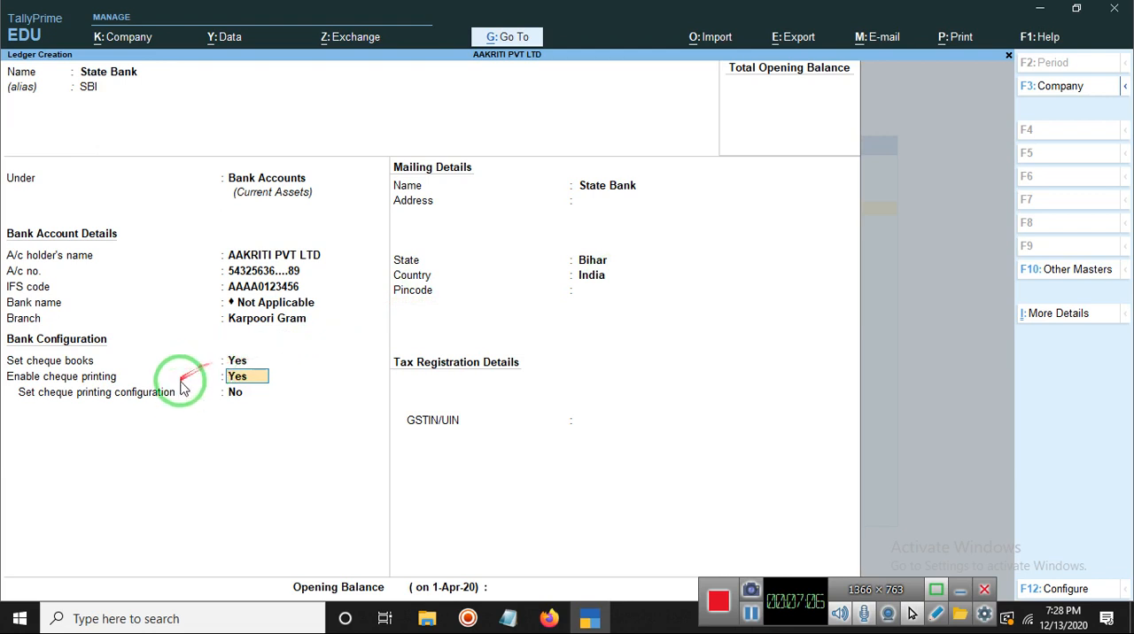
pyautogui.click(253, 391)
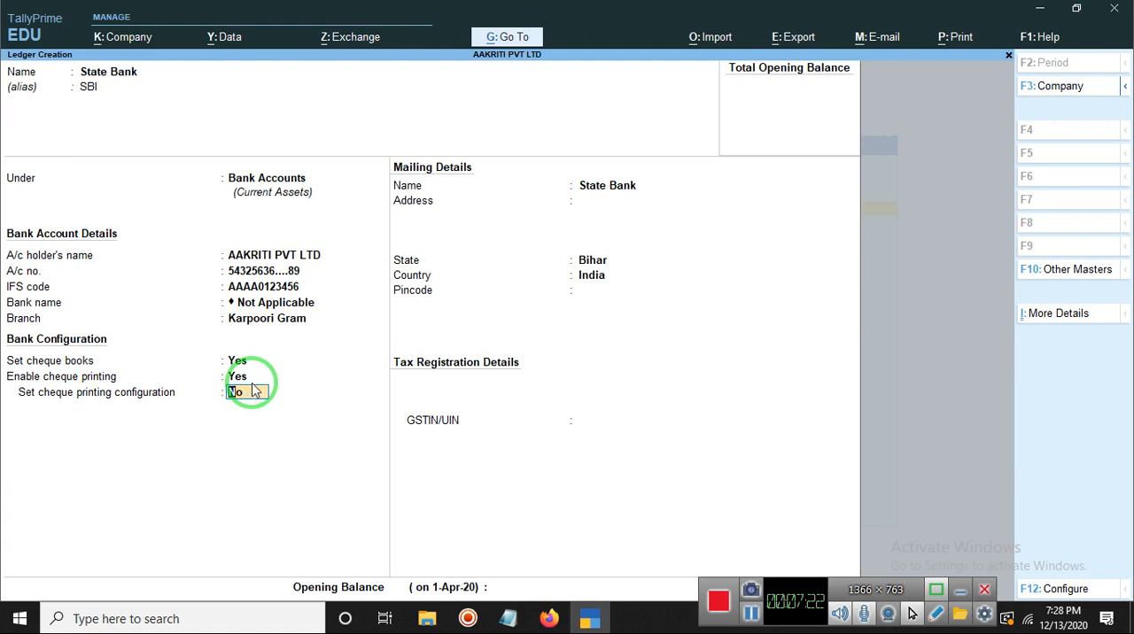
pyautogui.press('Return')
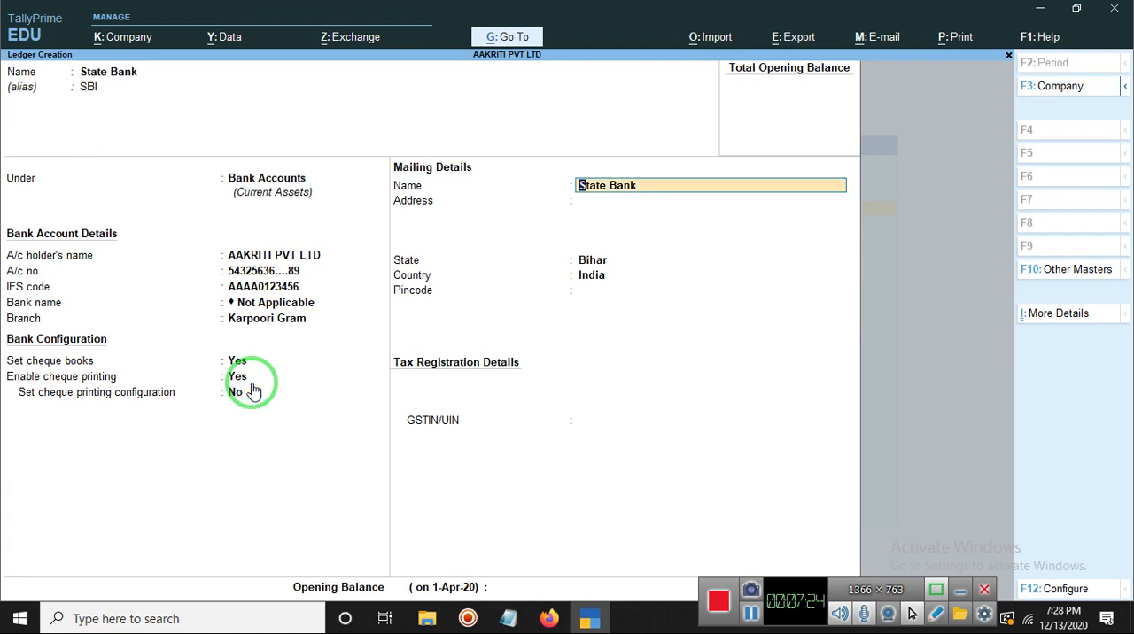
# Step: Complete the mailing details with a blank address, state Bihar and country India, and enter the pincode
pyautogui.press('Return')
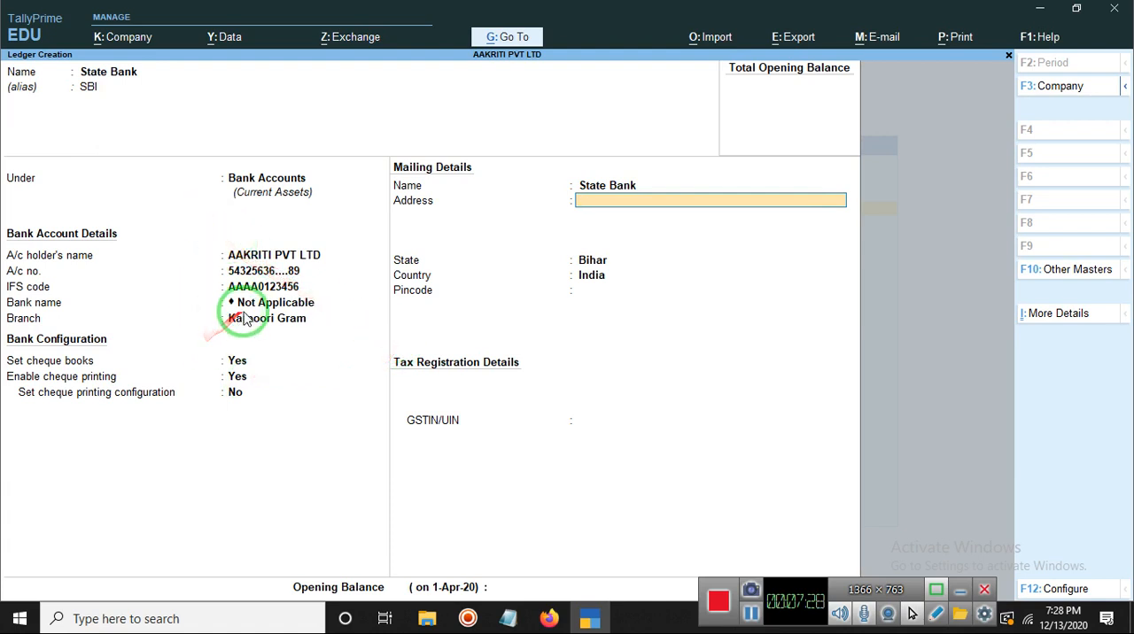
pyautogui.press('Return')
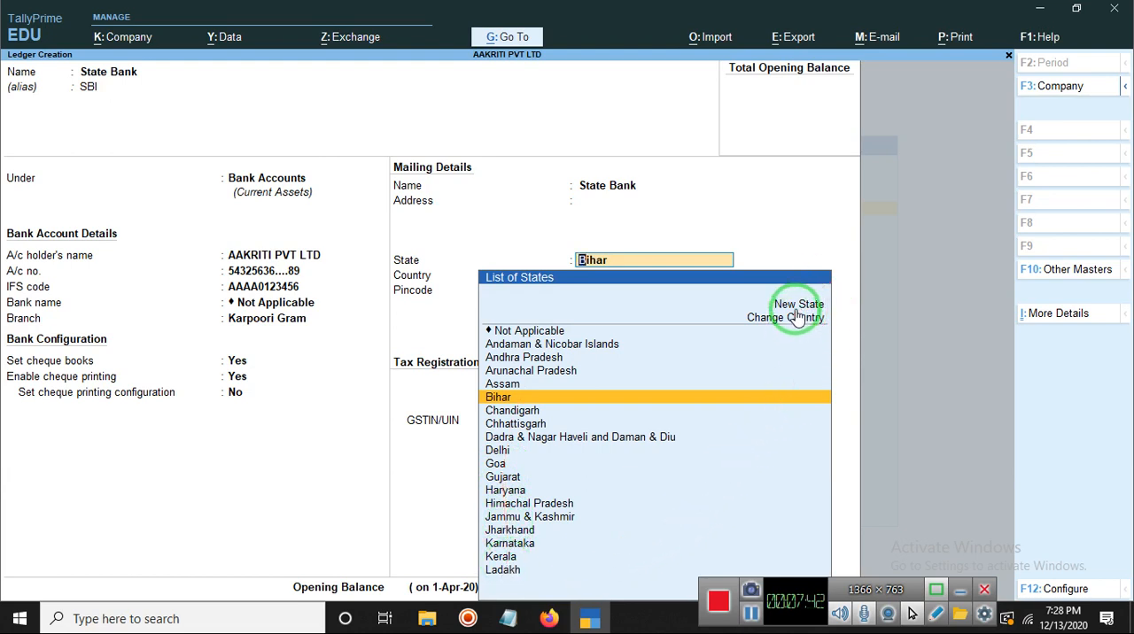
pyautogui.press('Return')
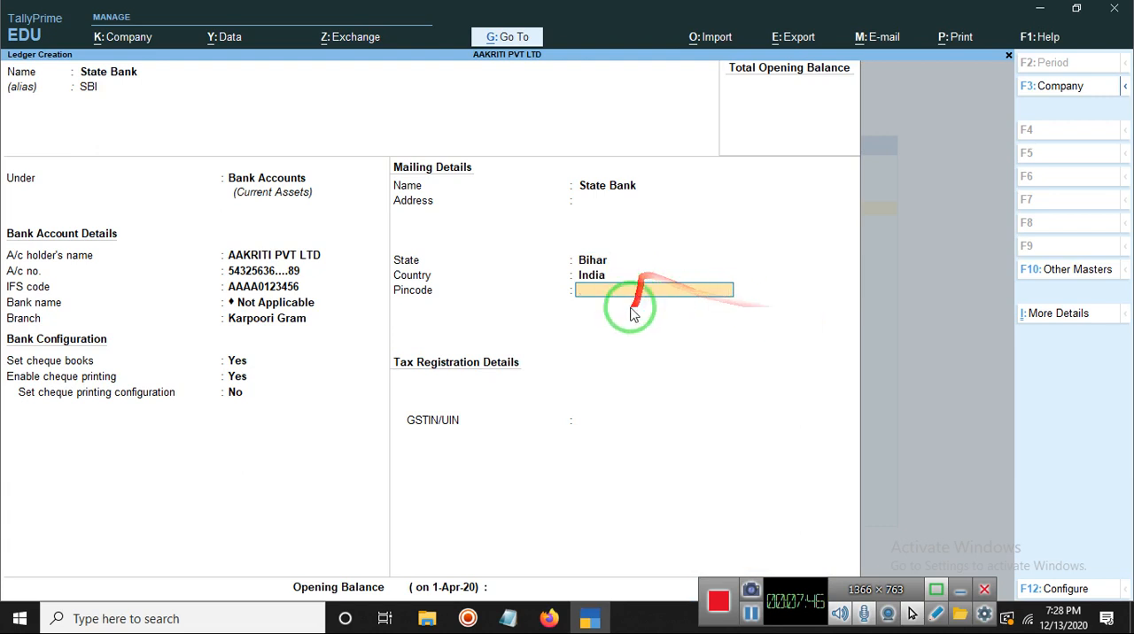
pyautogui.write('8')
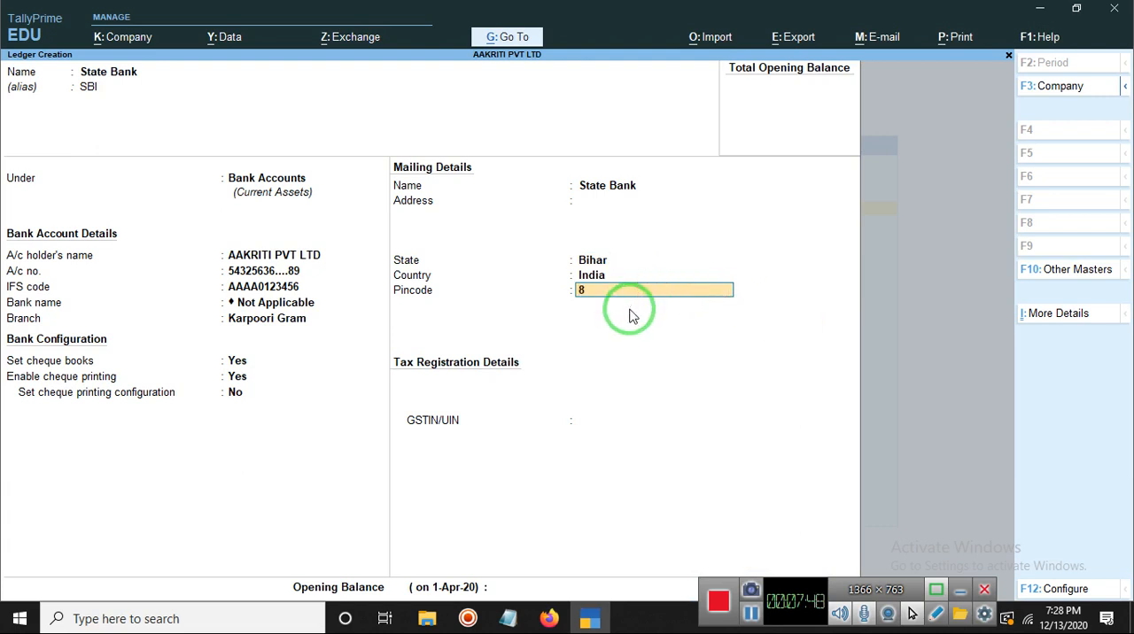
pyautogui.write('48129')
pyautogui.press('Return')
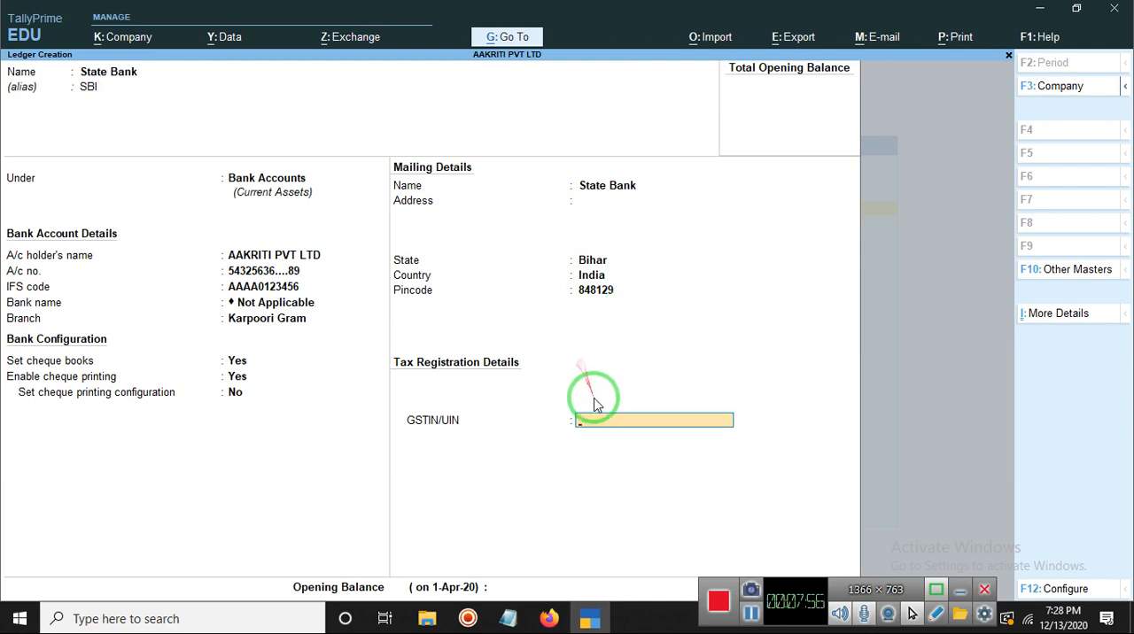
# Step: Enter the GSTIN/UIN number in the ledger's tax registration details and continue past the verification warning
pyautogui.write('5342654382..645')
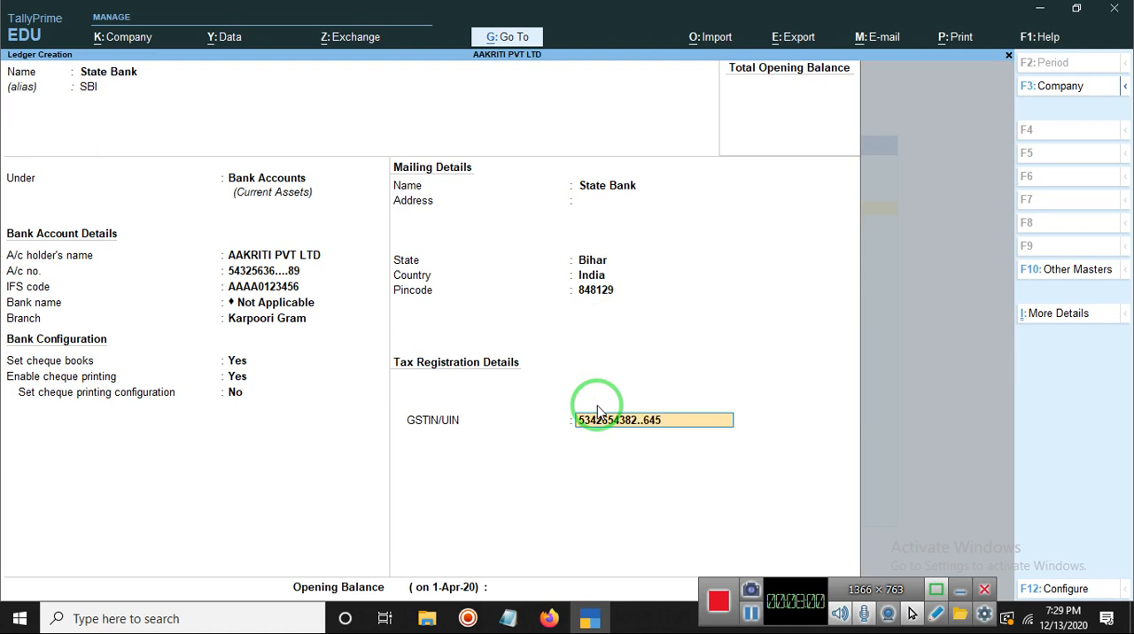
pyautogui.press('Return')
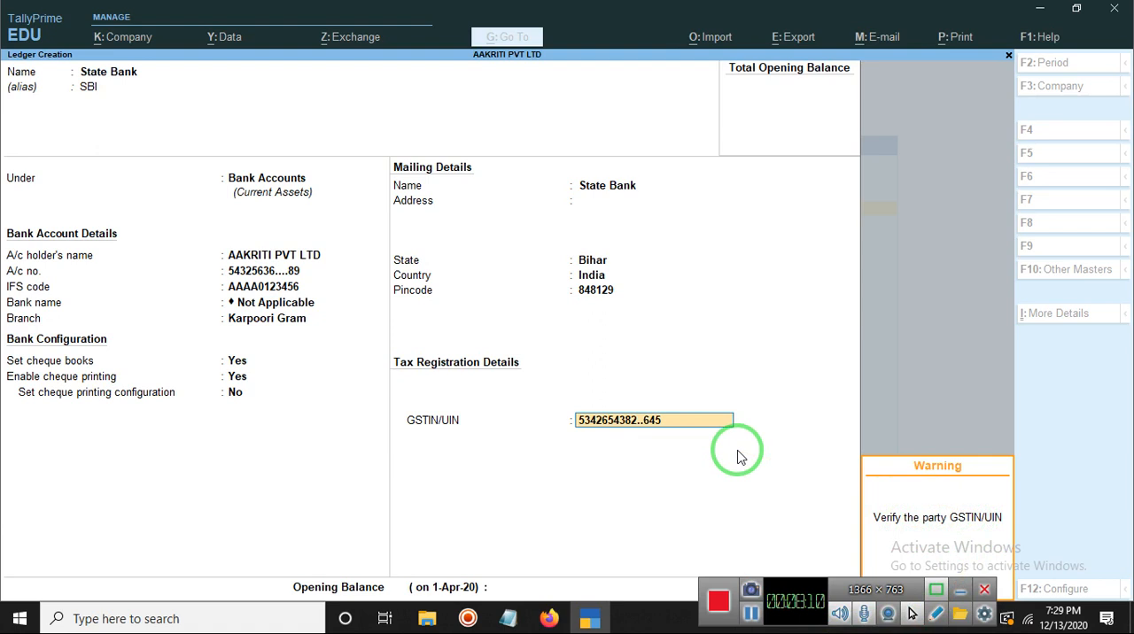
pyautogui.press('Return')
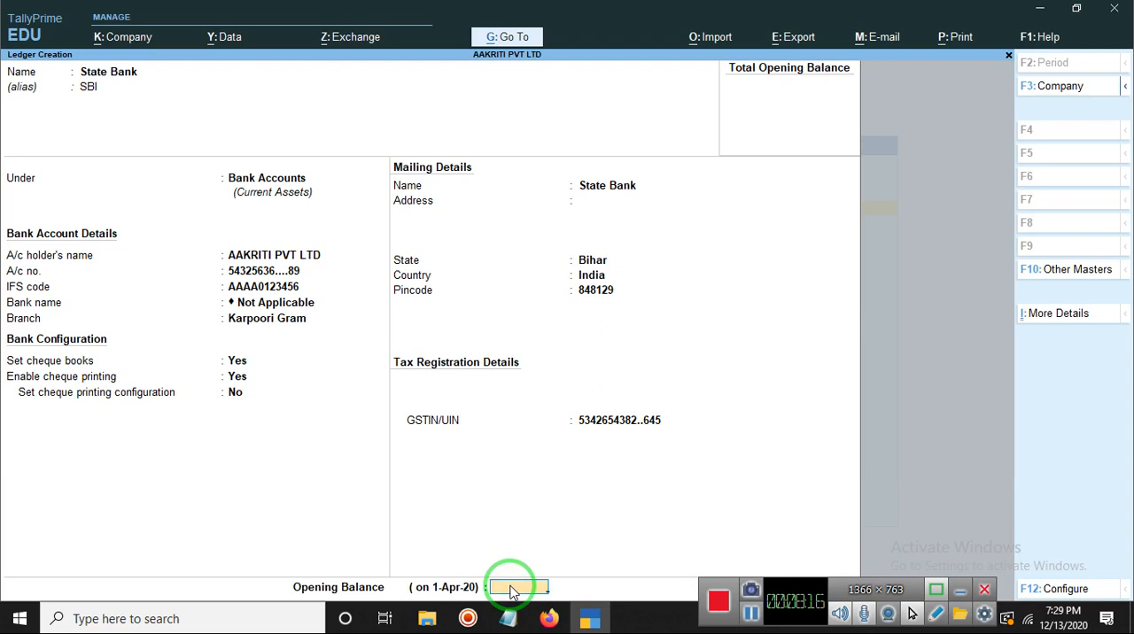
# Step: Try to enter 13/12/2020 as the ledger's opening balance
pyautogui.write('12')
pyautogui.press('BackSpace')
pyautogui.write('3/12/2020')
pyautogui.click(553, 588)
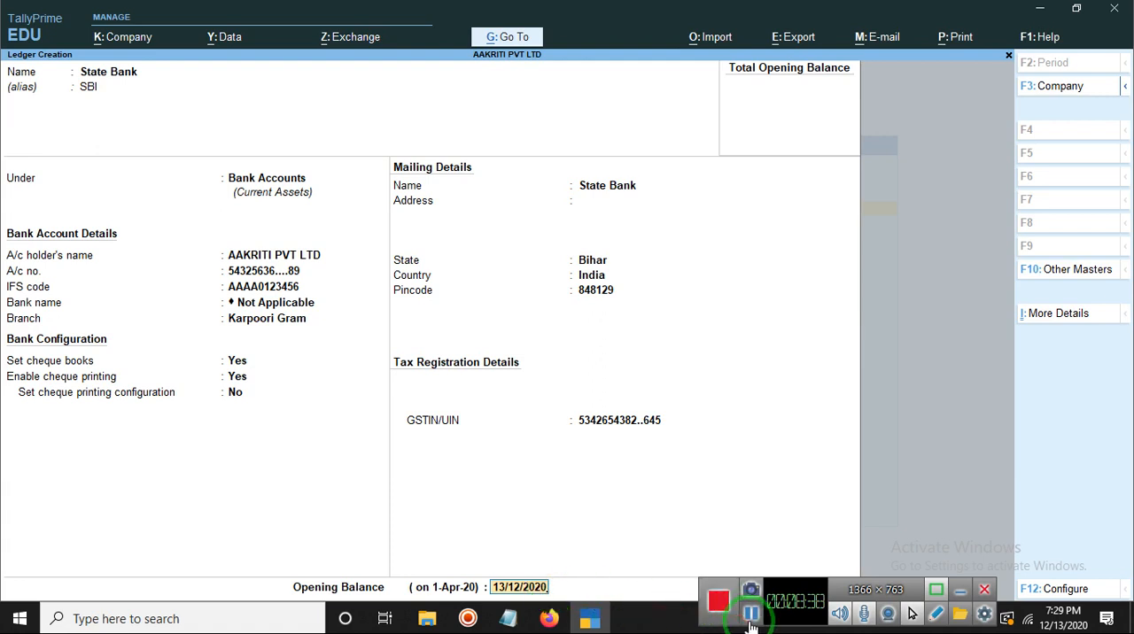
# Step: Leave the opening balance blank, accept the State Bank ledger, and quit ledger creation to the list of masters
pyautogui.press('Return')
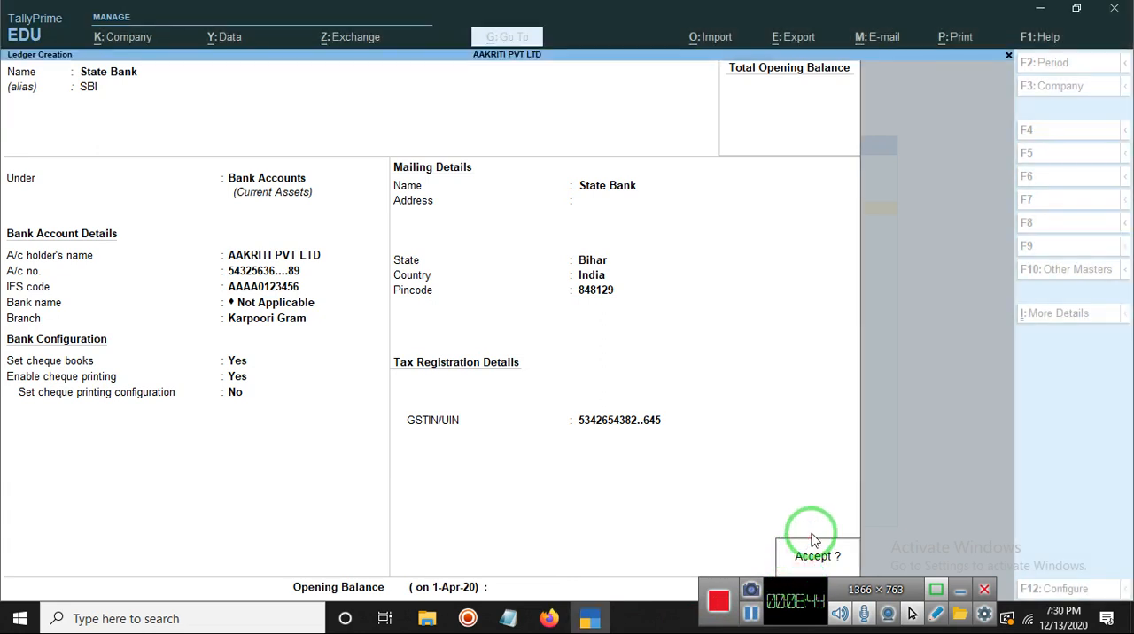
pyautogui.press('Return')
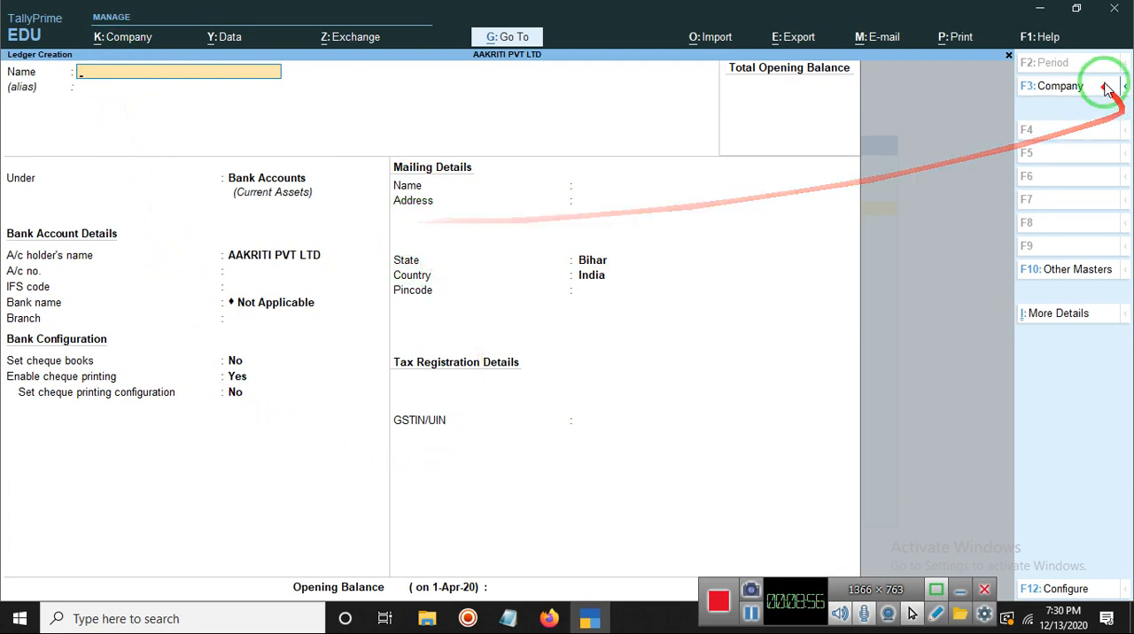
pyautogui.click(996, 55)
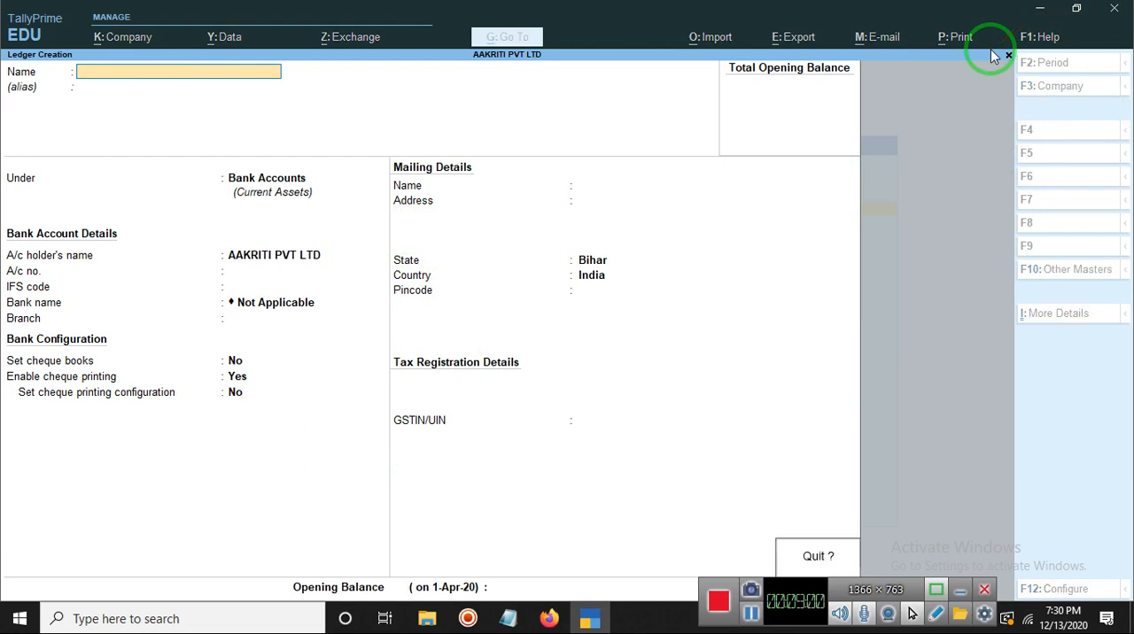
pyautogui.press('Return')
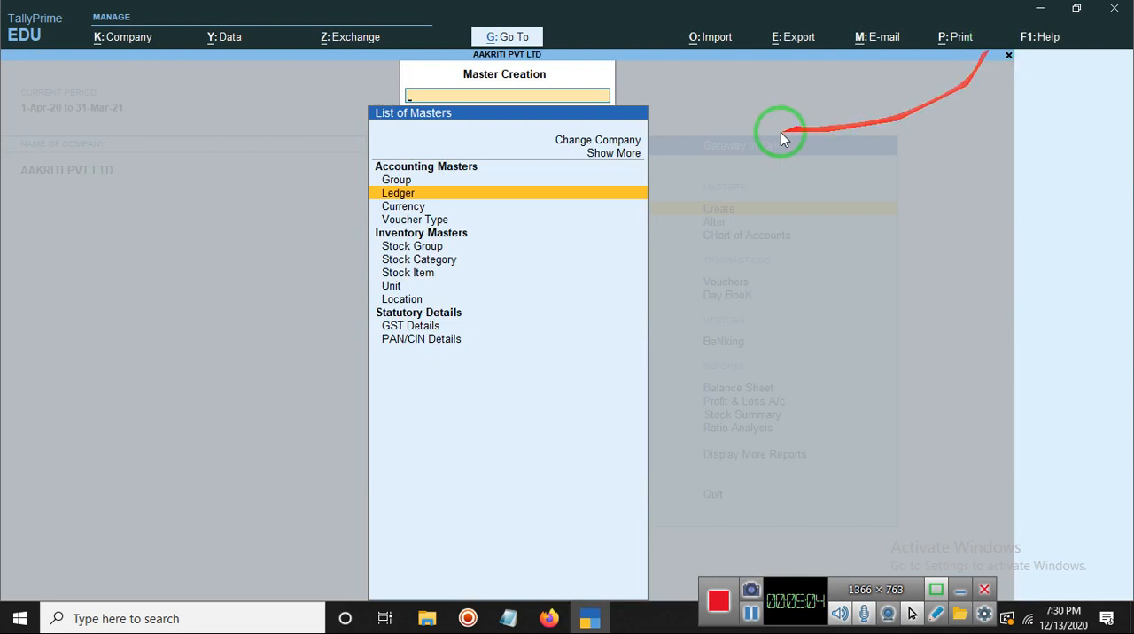
pyautogui.click(387, 195)
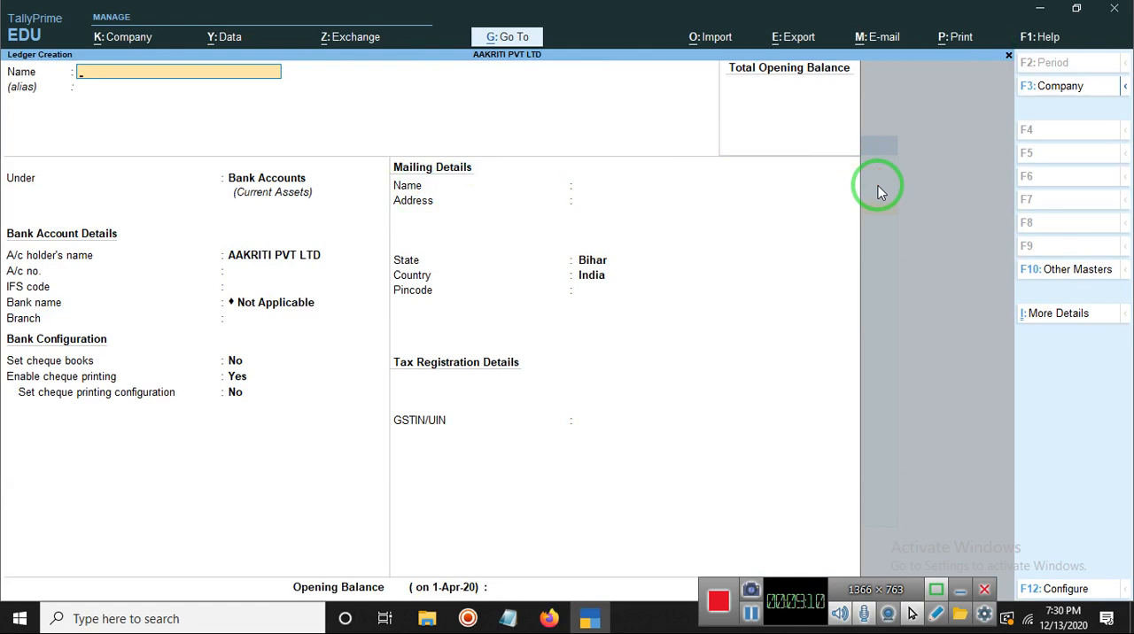
pyautogui.press('Escape')
pyautogui.press('Return')
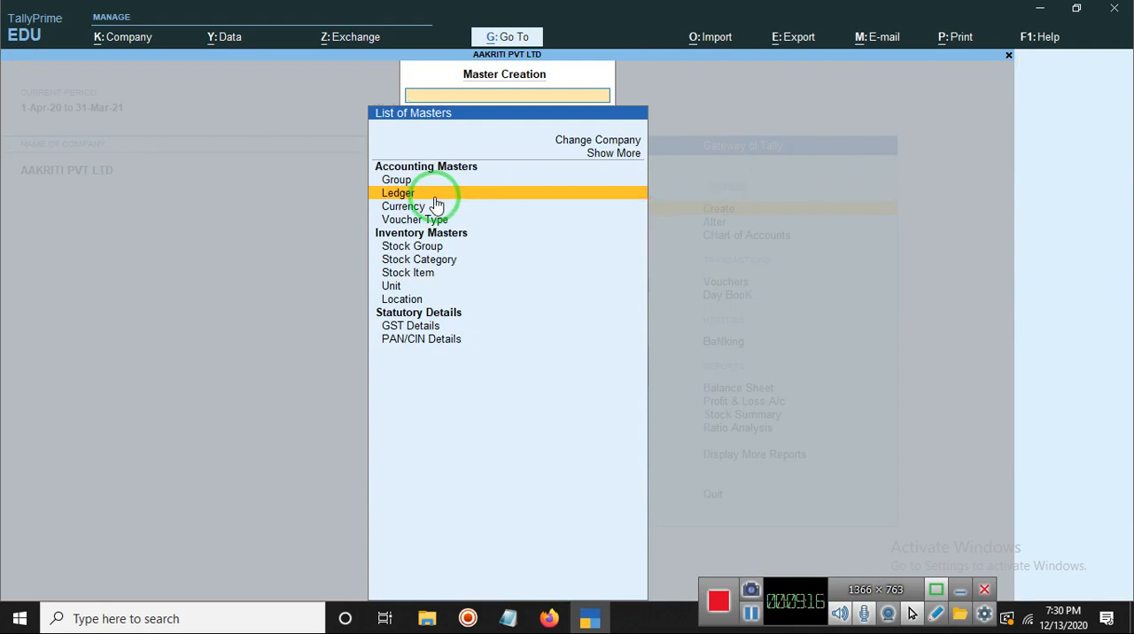
pyautogui.click(748, 620)
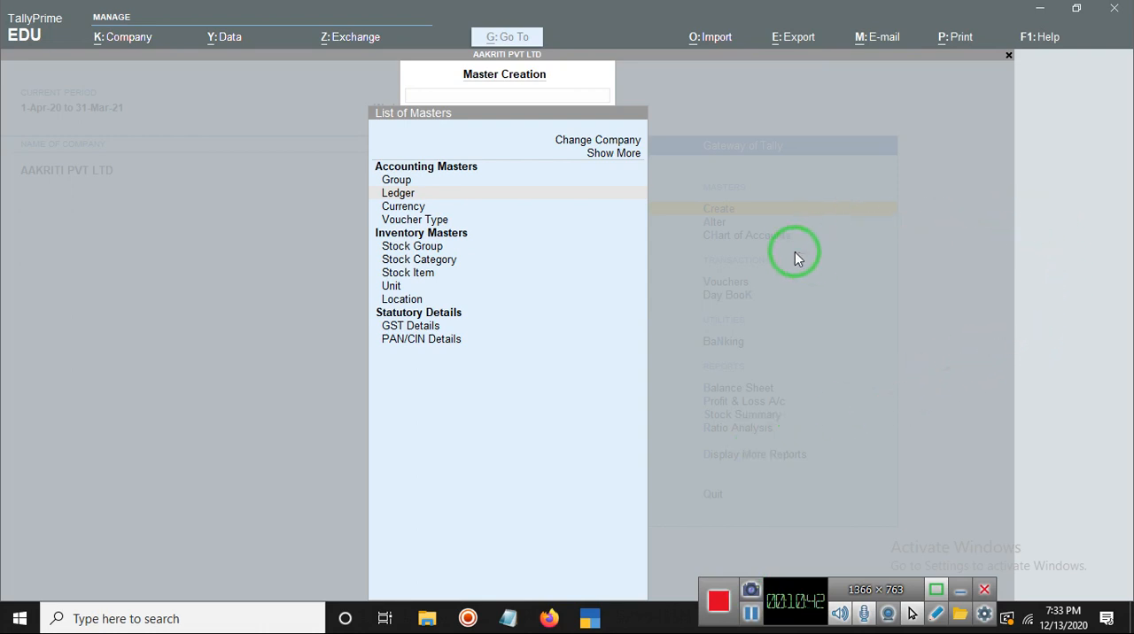
# Step: Close the list of masters to return to the Gateway of Tally, declining to quit the program
pyautogui.press('Escape')
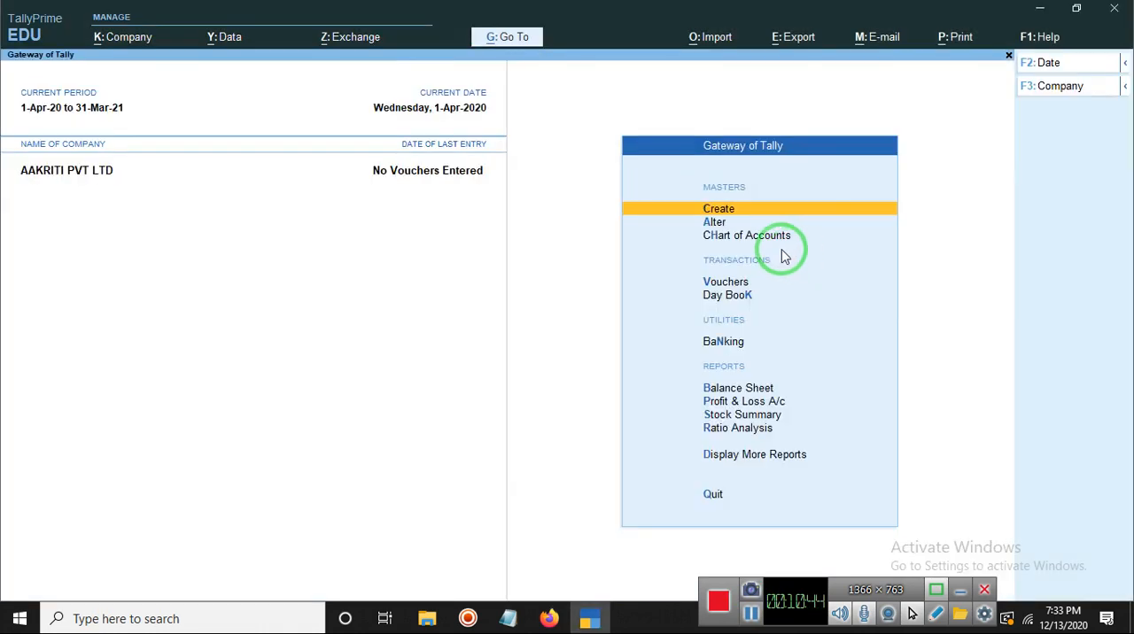
pyautogui.press('Escape')
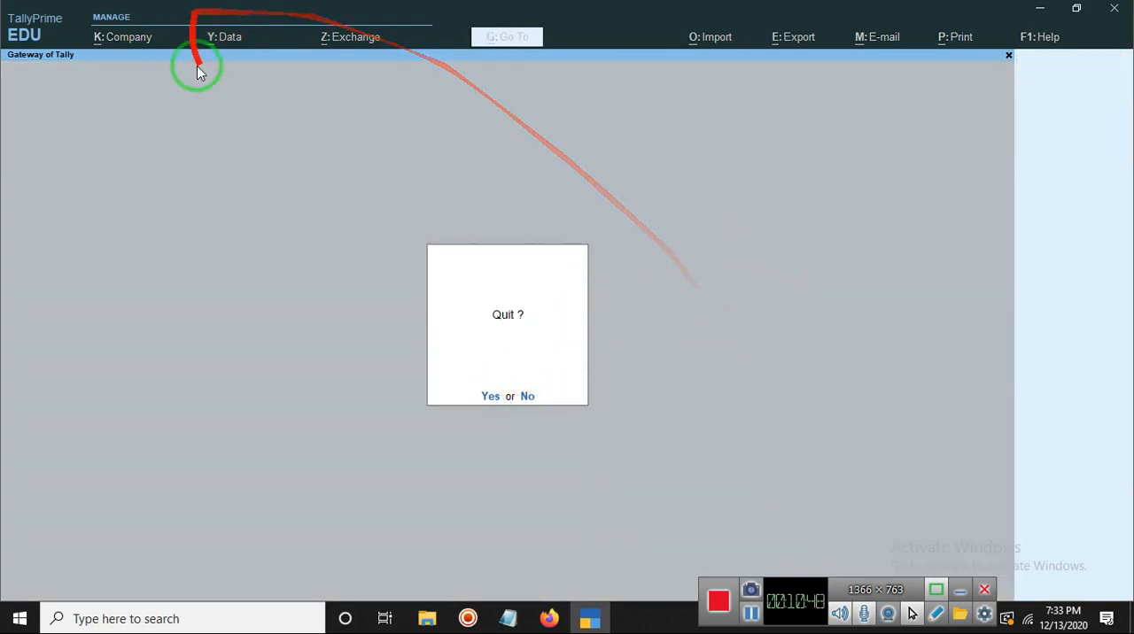
pyautogui.press('n')
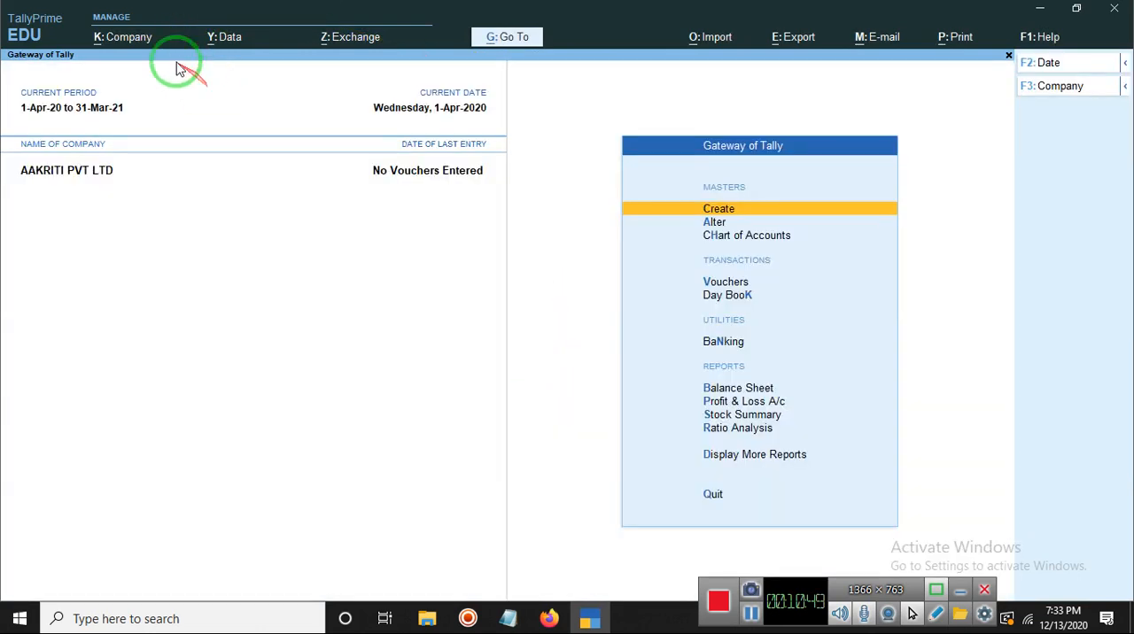
# Step: Look through the company management commands and the display and data entry language settings
pyautogui.click(110, 38)
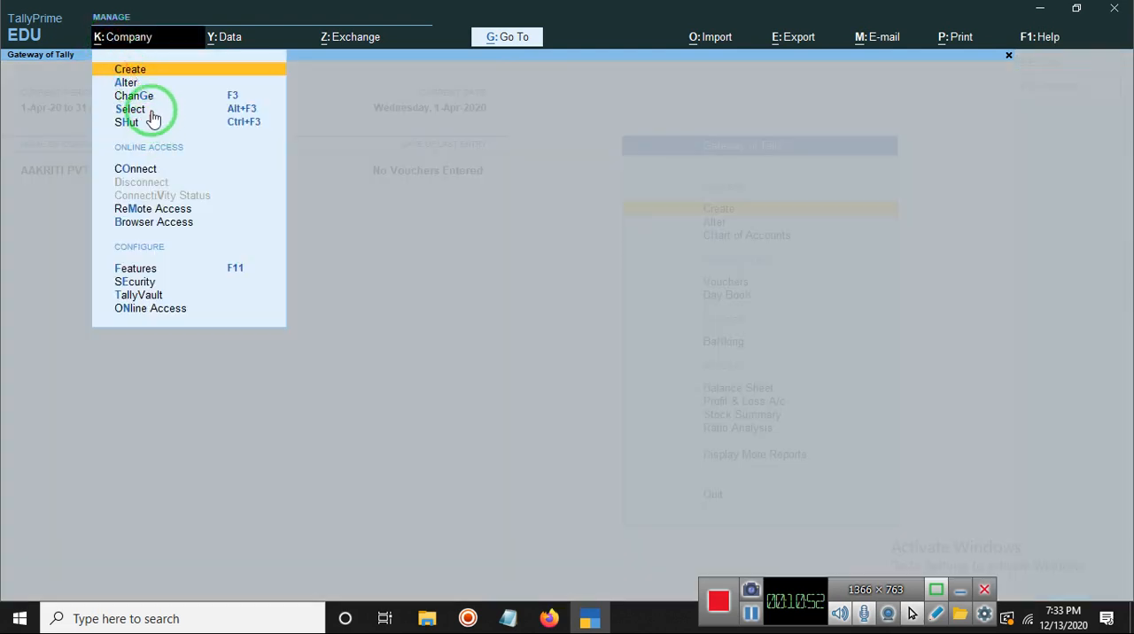
pyautogui.click(976, 101)
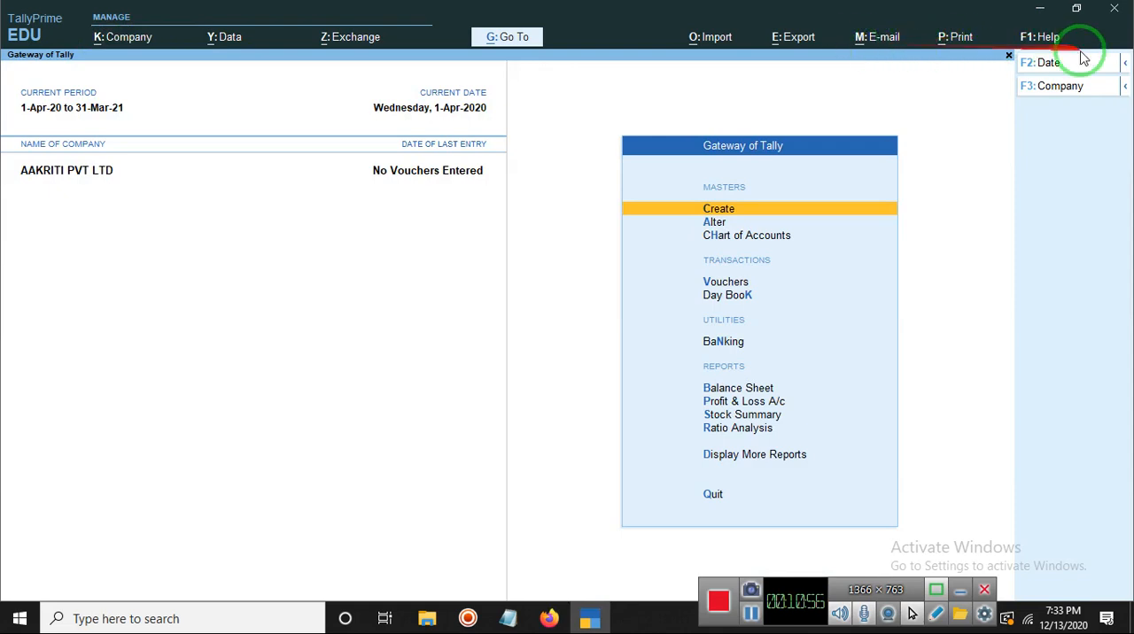
pyautogui.click(1052, 45)
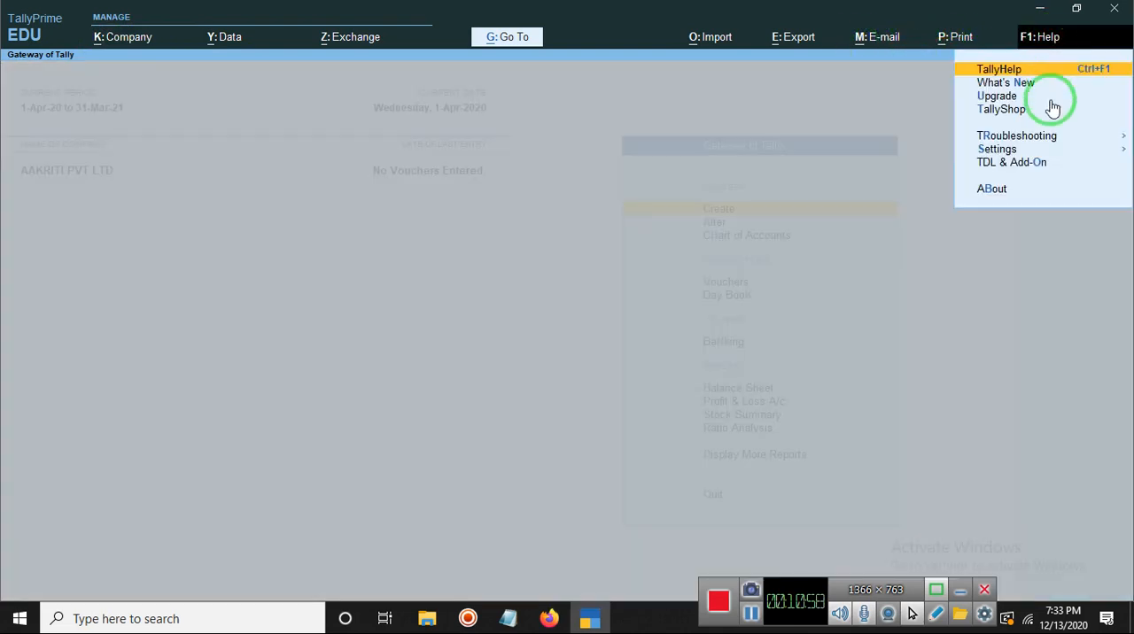
pyautogui.click(1007, 151)
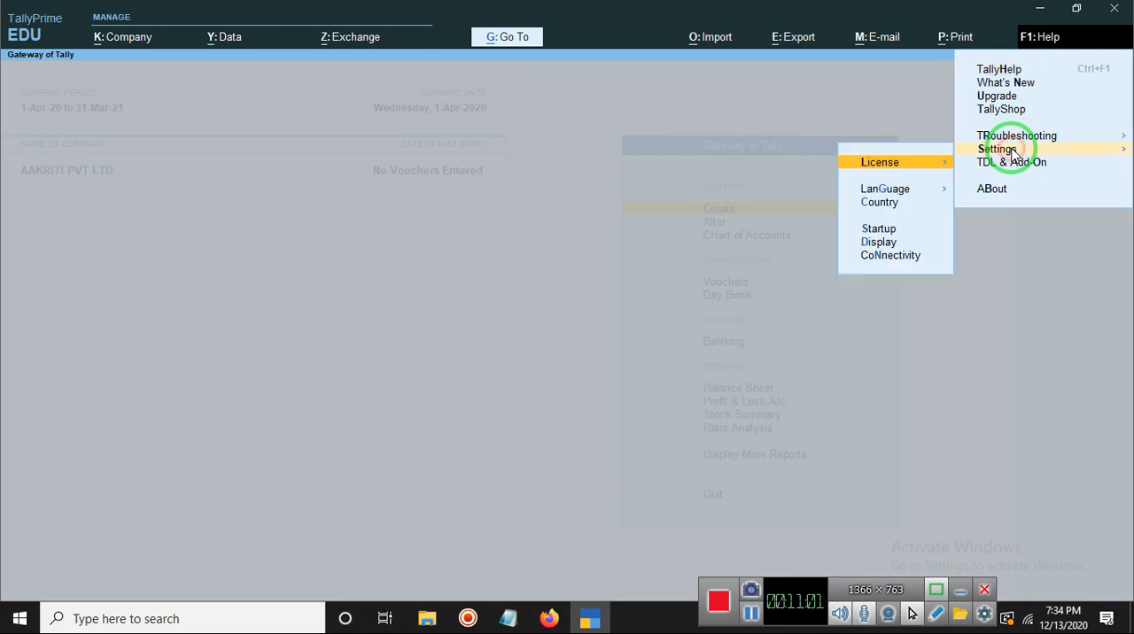
pyautogui.click(890, 191)
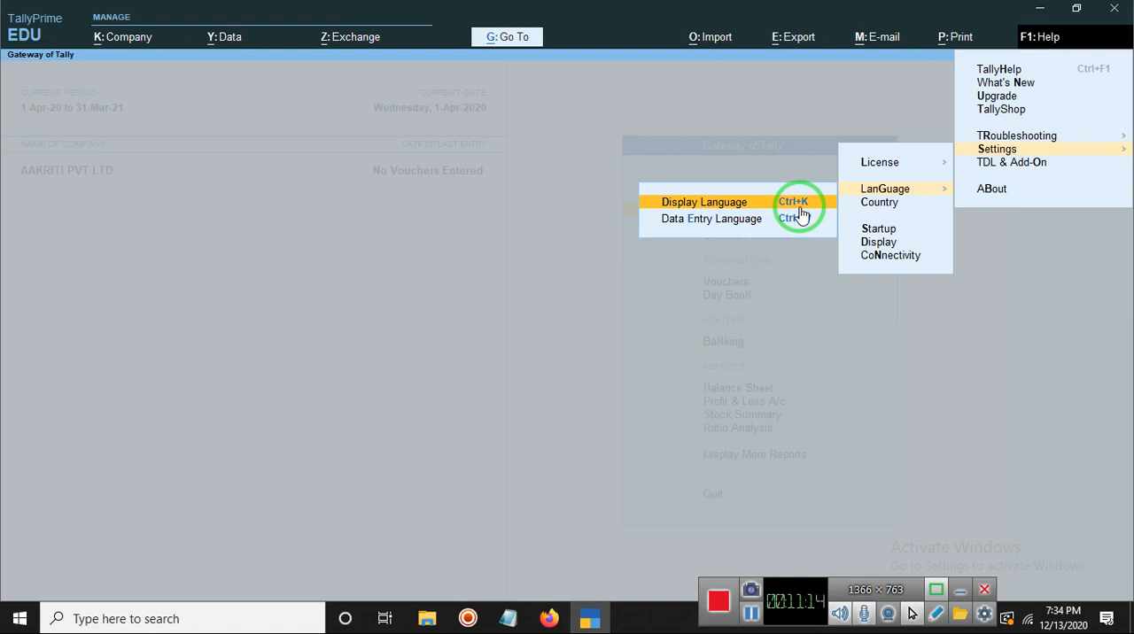
pyautogui.click(540, 169)
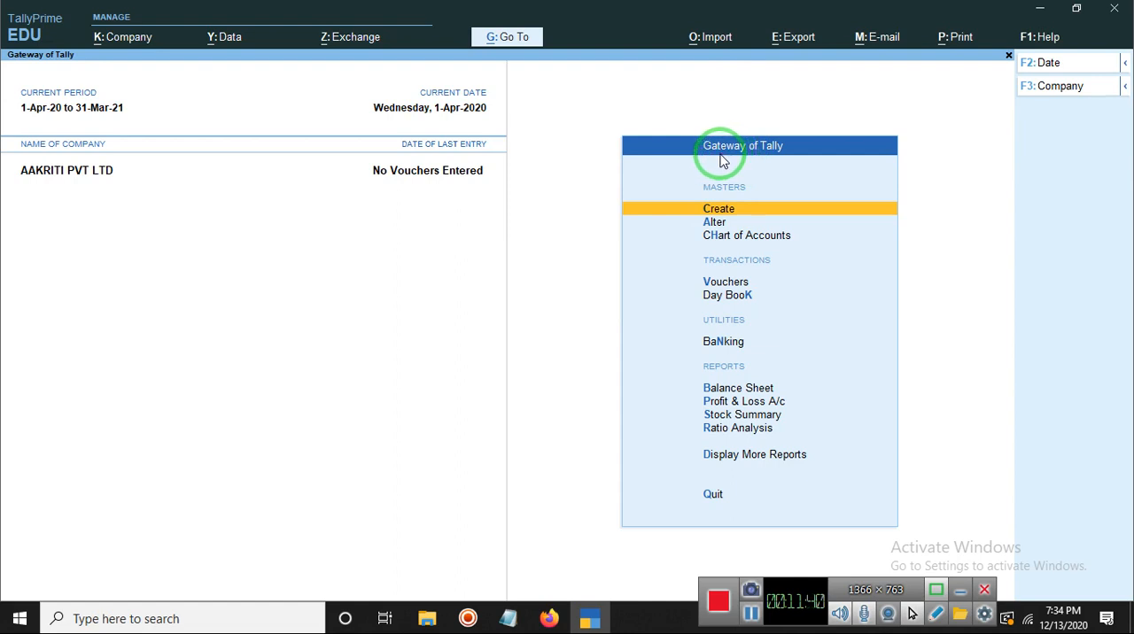
pyautogui.click(751, 614)
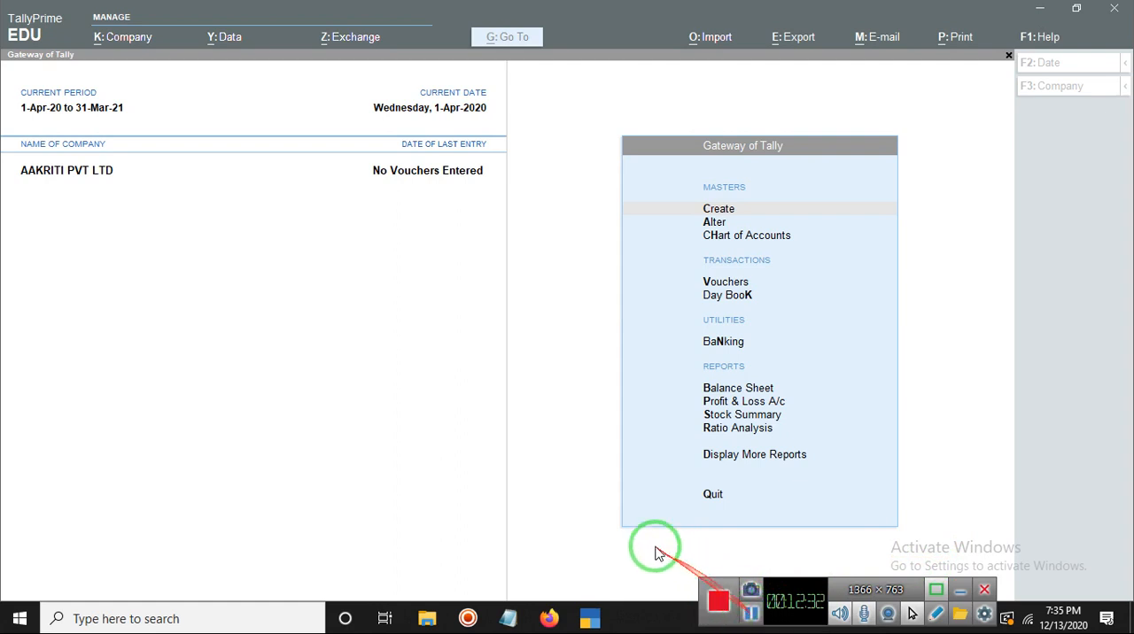
pyautogui.click(576, 503)
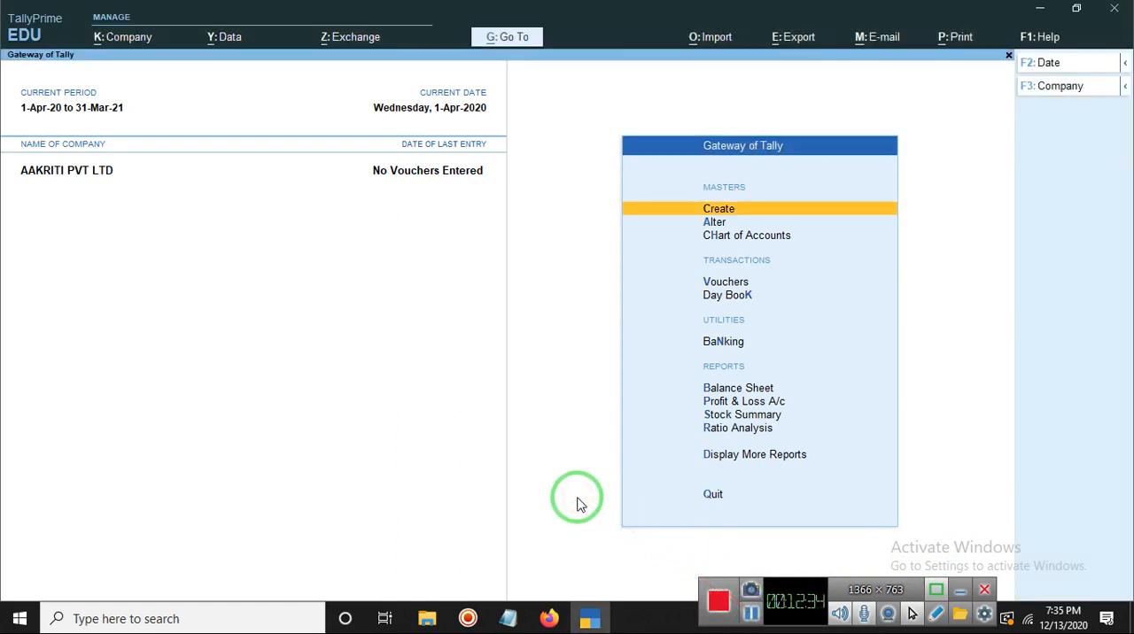
pyautogui.press('Escape')
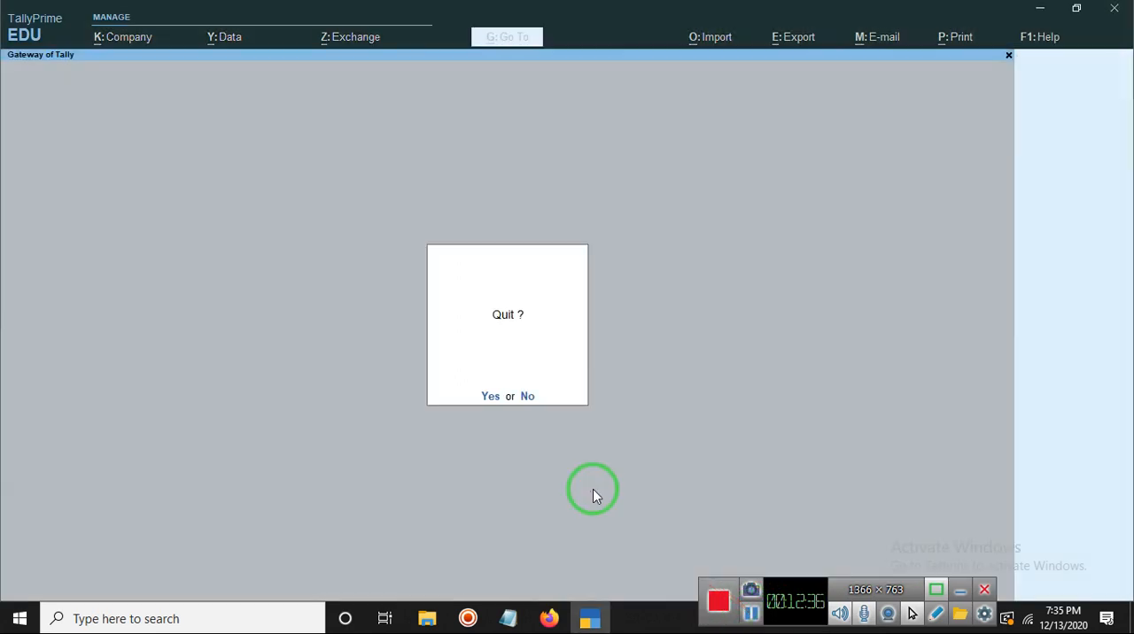
pyautogui.press('n')
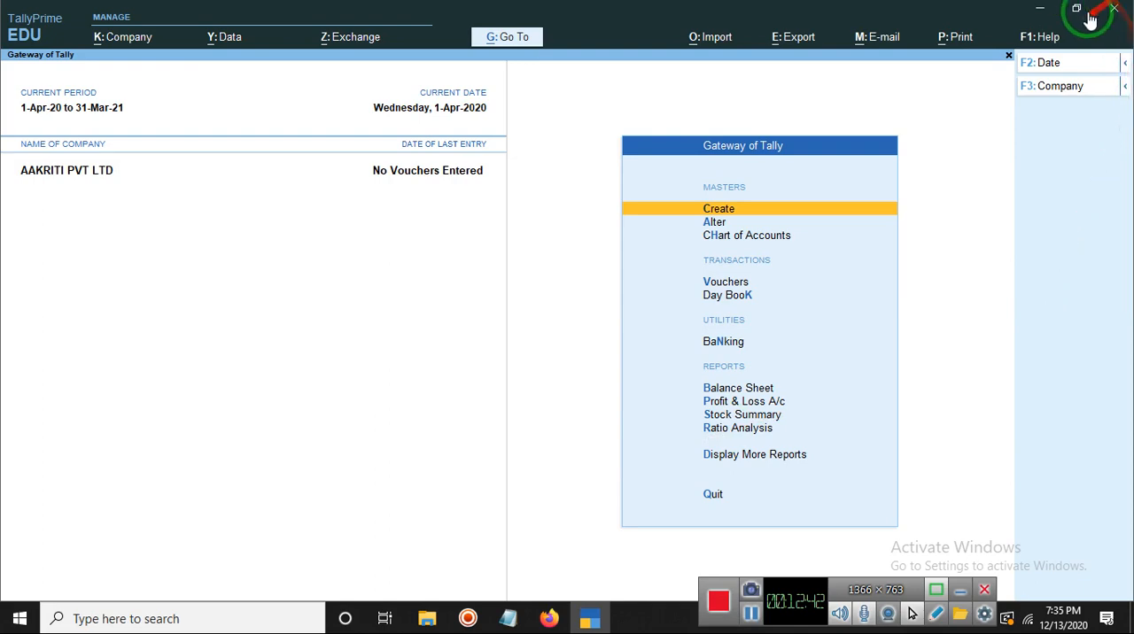
# Step: Minimize the program window to show the desktop
pyautogui.click(1041, 11)
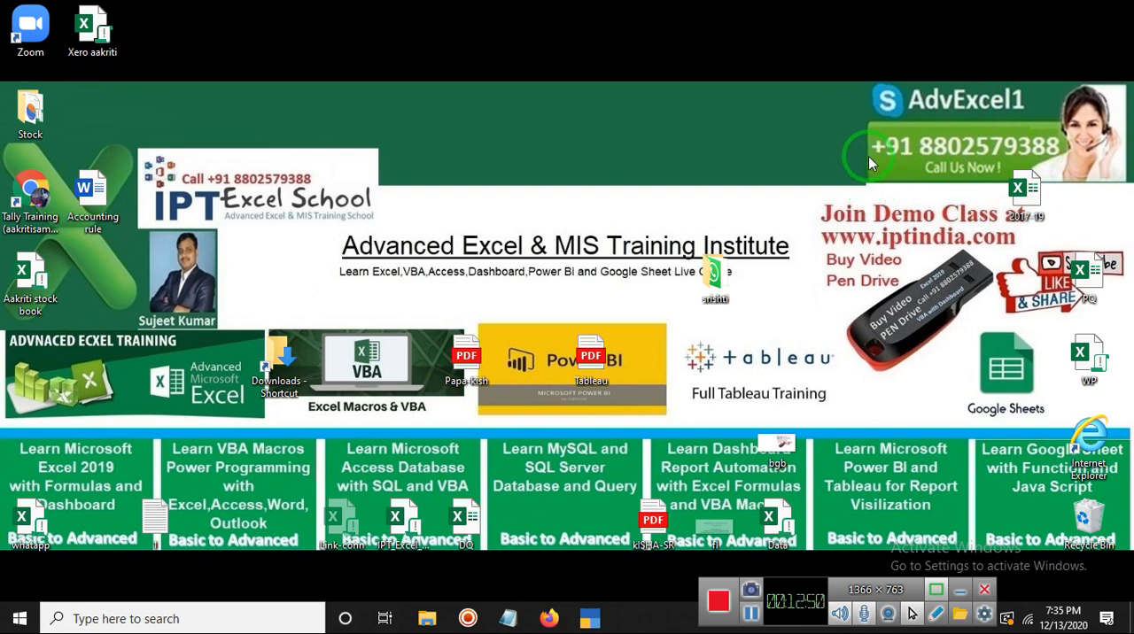
pyautogui.moveTo(954, 283); pyautogui.dragTo(934, 373)
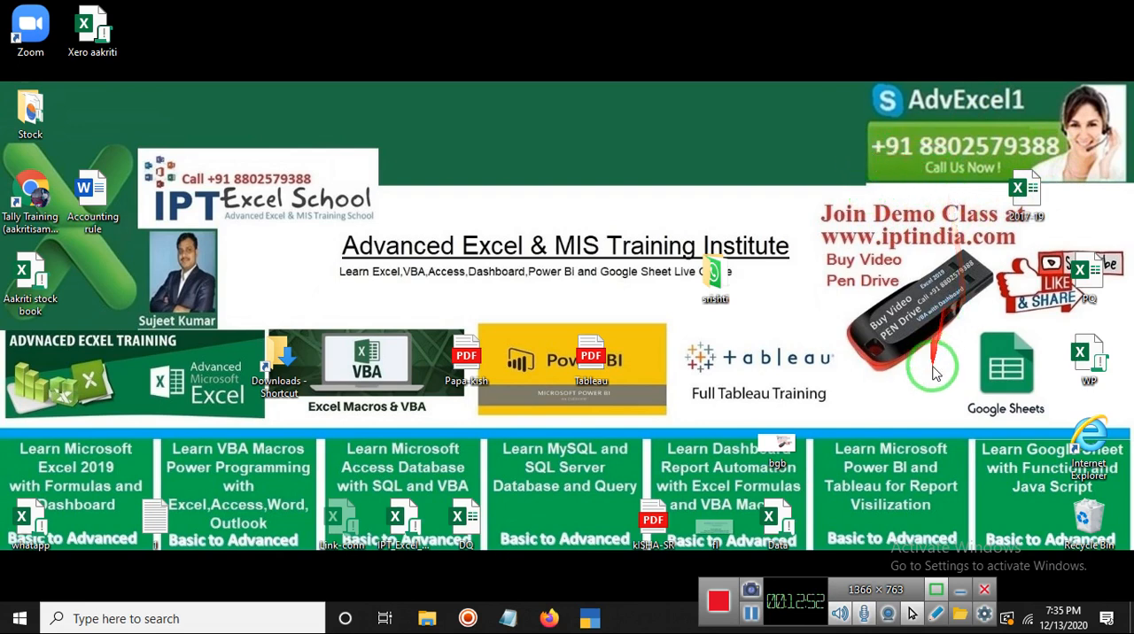